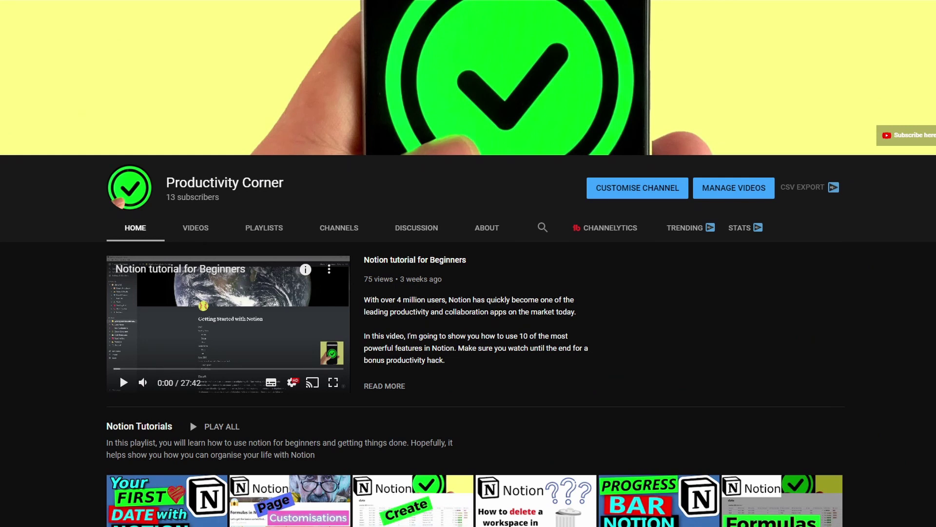
{"action": "scroll", "coordinate": [468, 263], "scroll_direction": "down", "scroll_amount": 2}
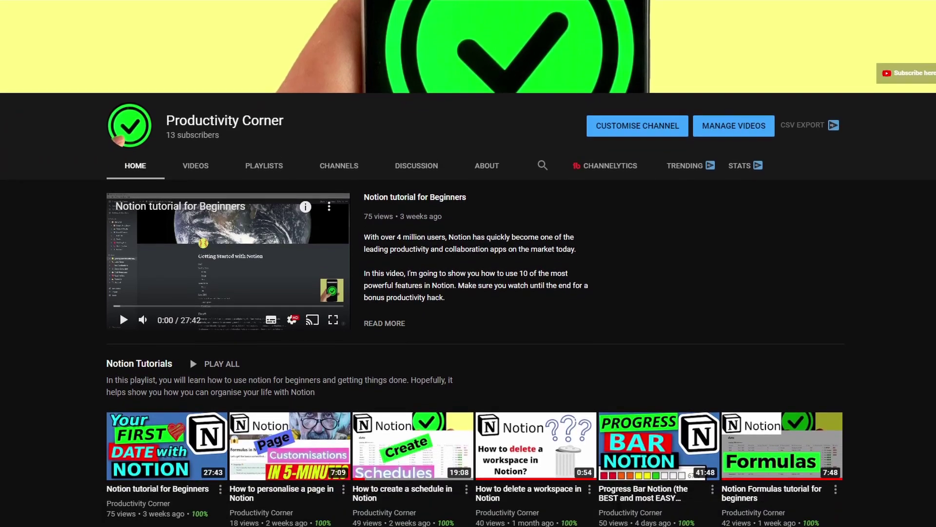
{"action": "scroll", "coordinate": [468, 263], "scroll_direction": "down", "scroll_amount": 5}
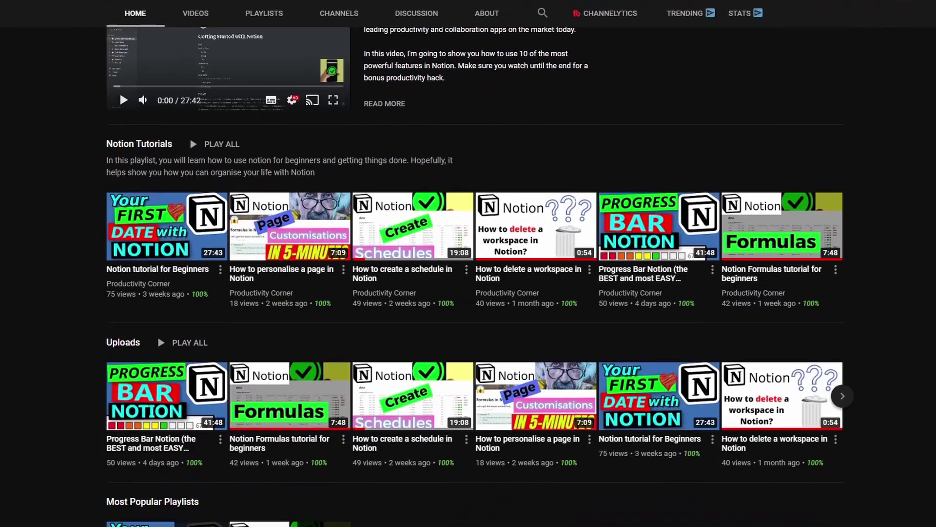
{"action": "scroll", "coordinate": [468, 264], "scroll_direction": "down", "scroll_amount": 3}
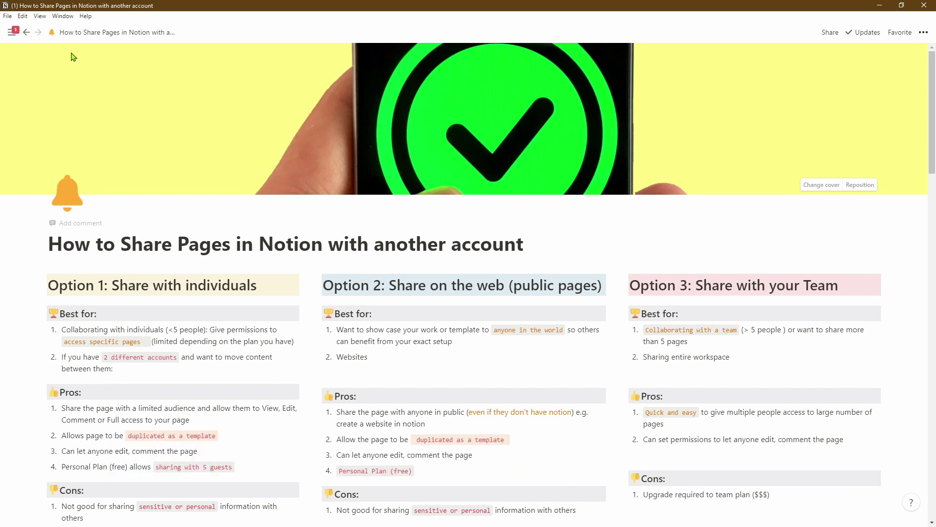
Step: Lock the sidebar open and add another account from email
{"action": "mouse_move", "coordinate": [13, 37]}
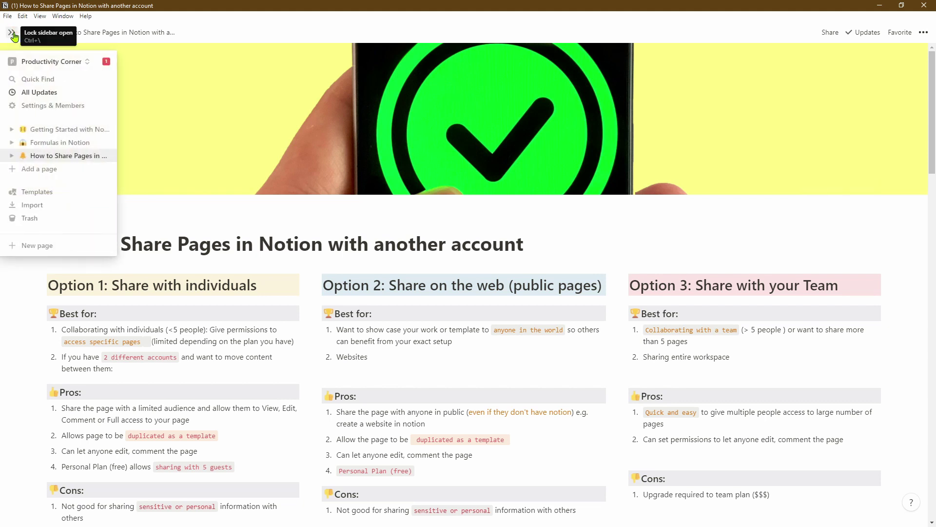
{"action": "left_click", "coordinate": [14, 37]}
{"action": "left_click", "coordinate": [81, 34]}
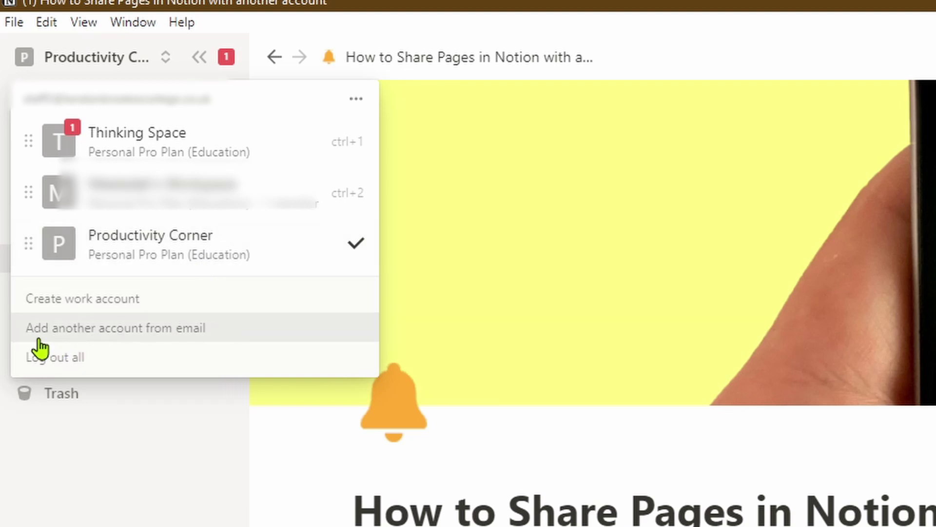
{"action": "left_click", "coordinate": [230, 344]}
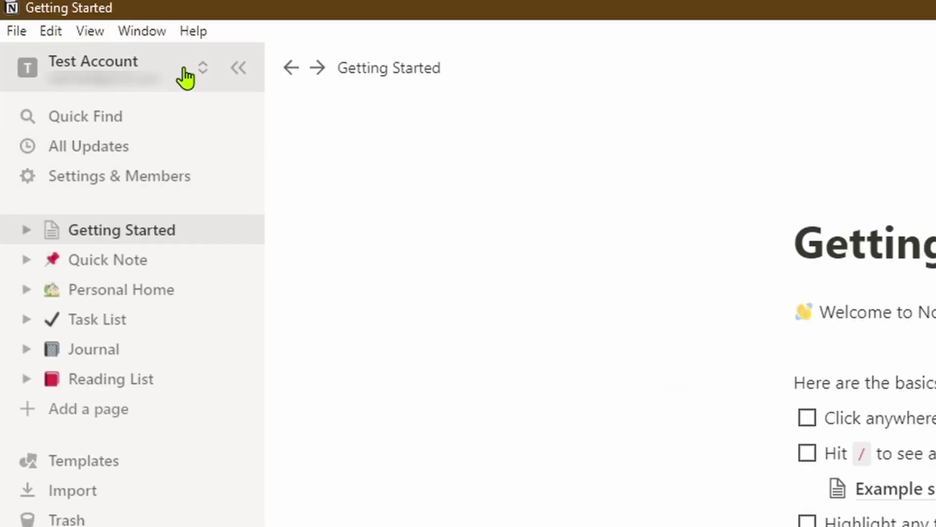
Step: Switch from Test Account to the Productivity Corner workspace and open the page on how to share pages with another account
{"action": "left_click", "coordinate": [185, 73]}
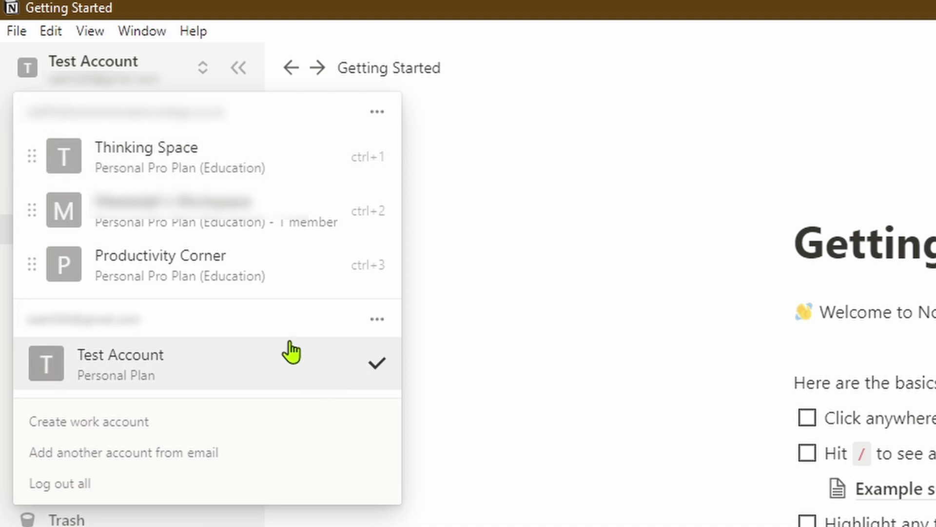
{"action": "left_click", "coordinate": [313, 275]}
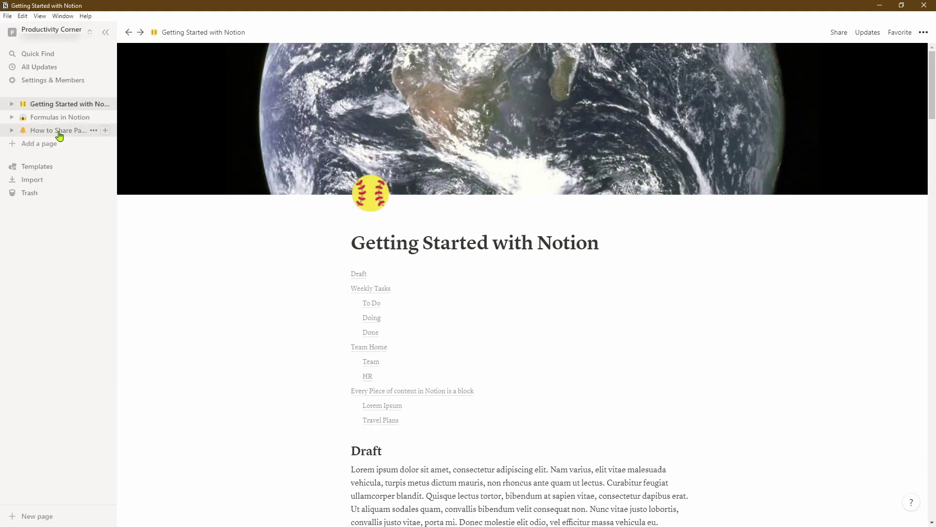
{"action": "left_click", "coordinate": [58, 130]}
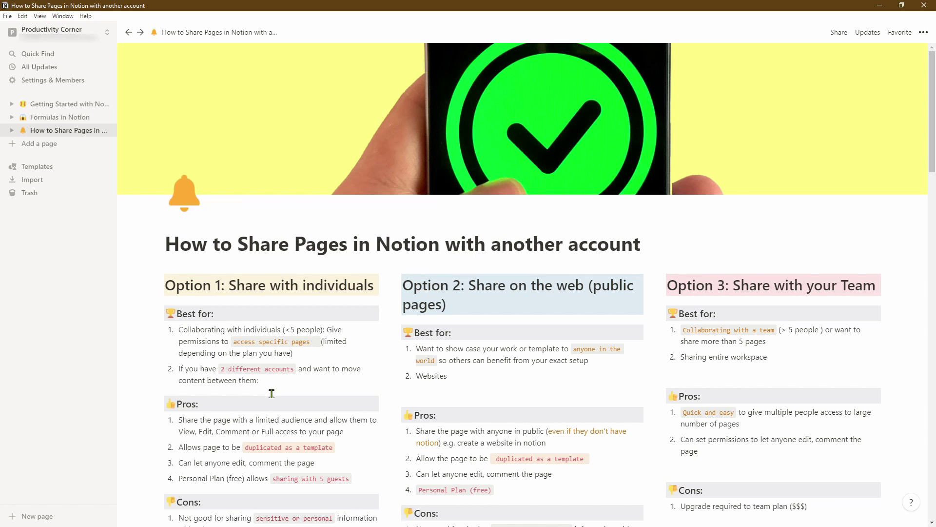
Step: Switch to the Test Account workspace and bring up its Quick Find search before dismissing it
{"action": "left_click", "coordinate": [90, 31]}
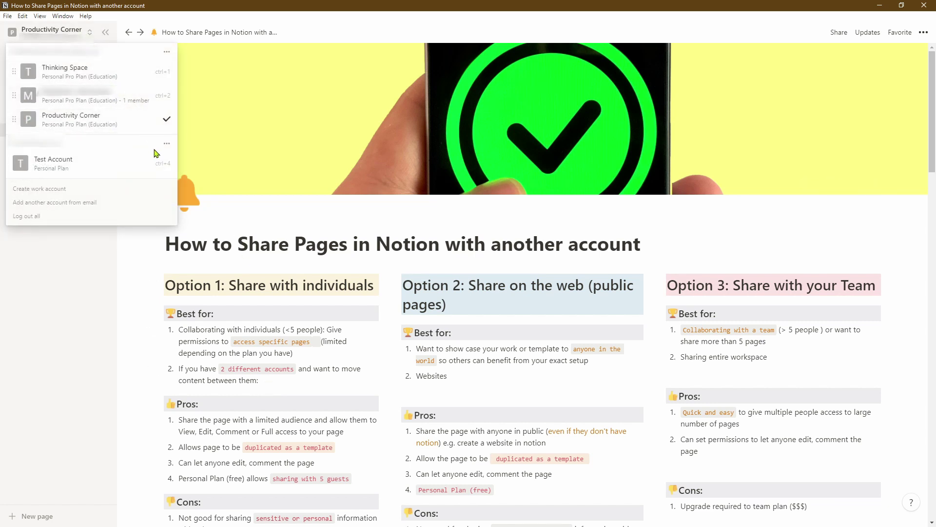
{"action": "left_click", "coordinate": [144, 121]}
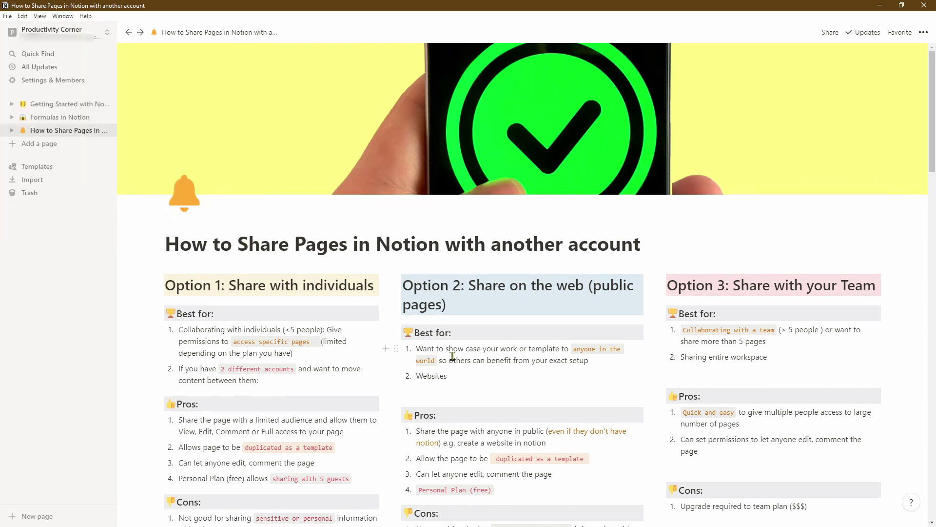
{"action": "left_click", "coordinate": [80, 30]}
{"action": "left_click", "coordinate": [104, 98]}
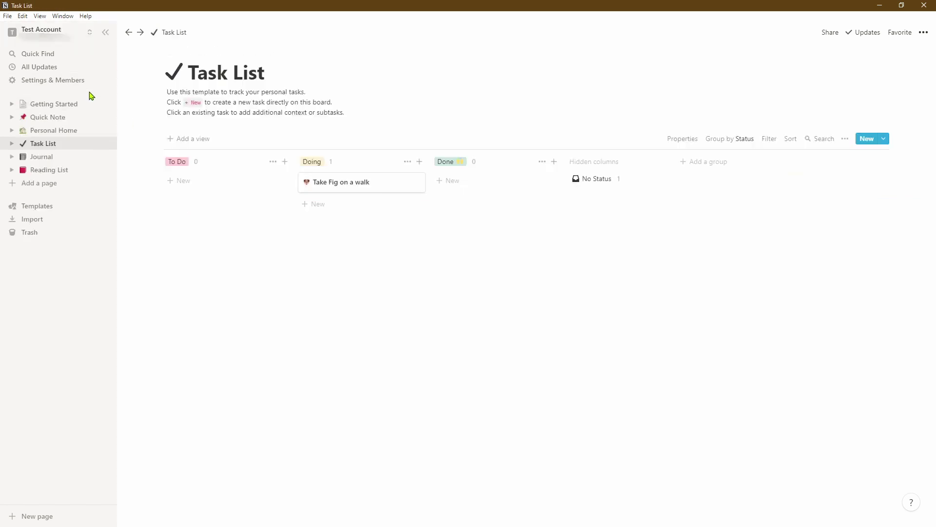
{"action": "mouse_move", "coordinate": [89, 148]}
{"action": "left_click", "coordinate": [68, 55]}
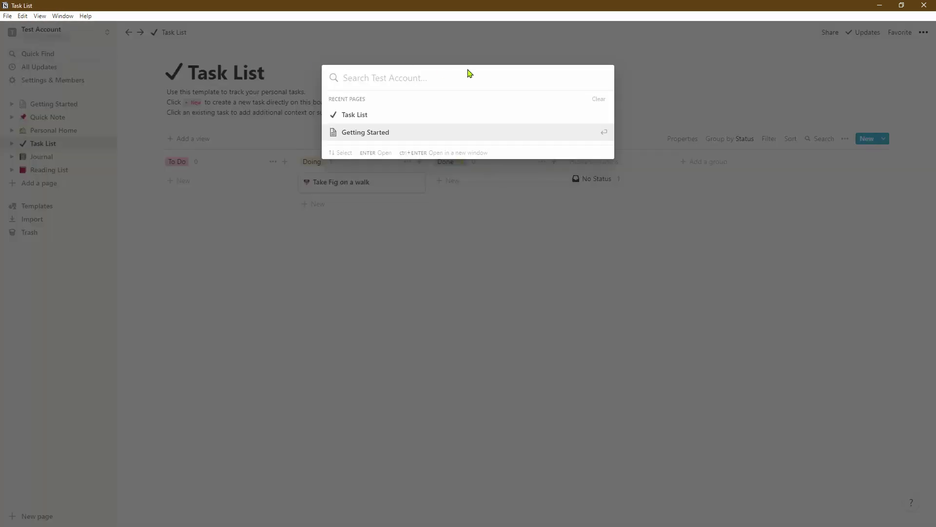
{"action": "left_click", "coordinate": [84, 40]}
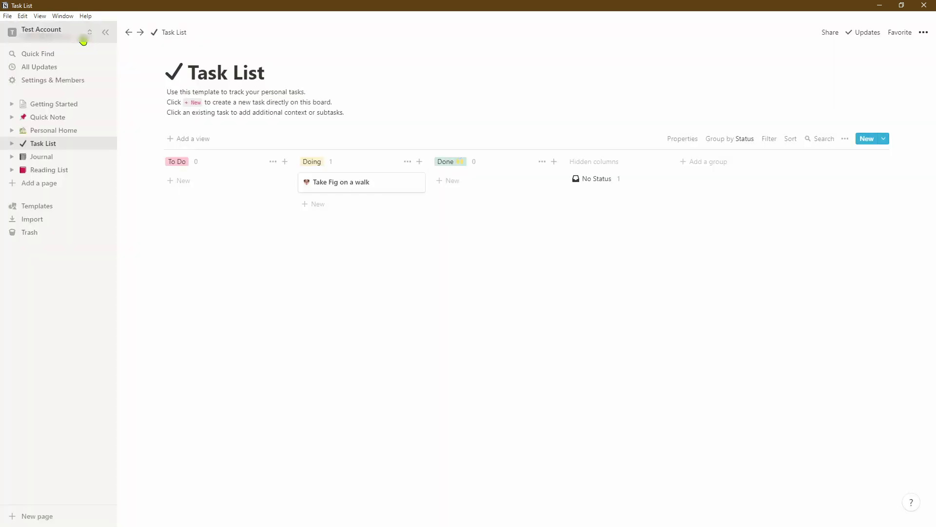
Step: Switch to the Productivity Corner workspace and open the Formulas in Notion page
{"action": "left_click", "coordinate": [83, 39]}
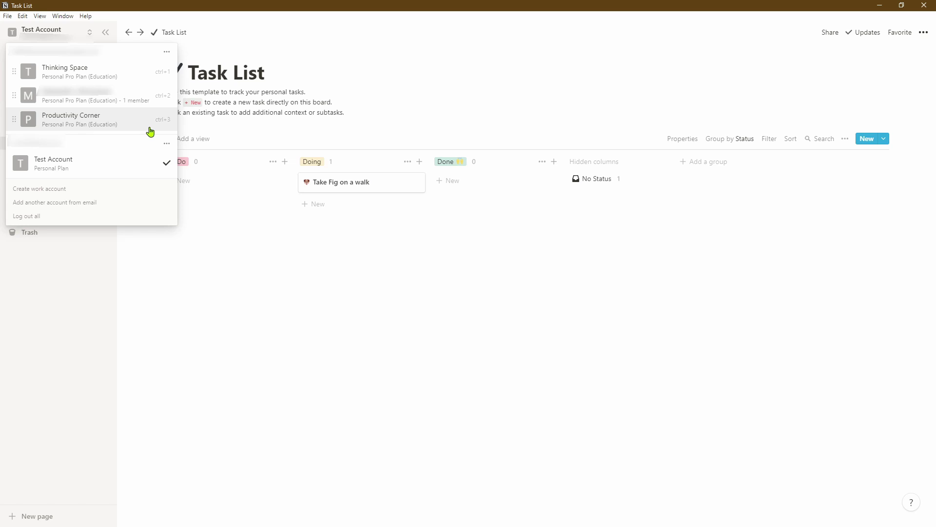
{"action": "left_click", "coordinate": [128, 130]}
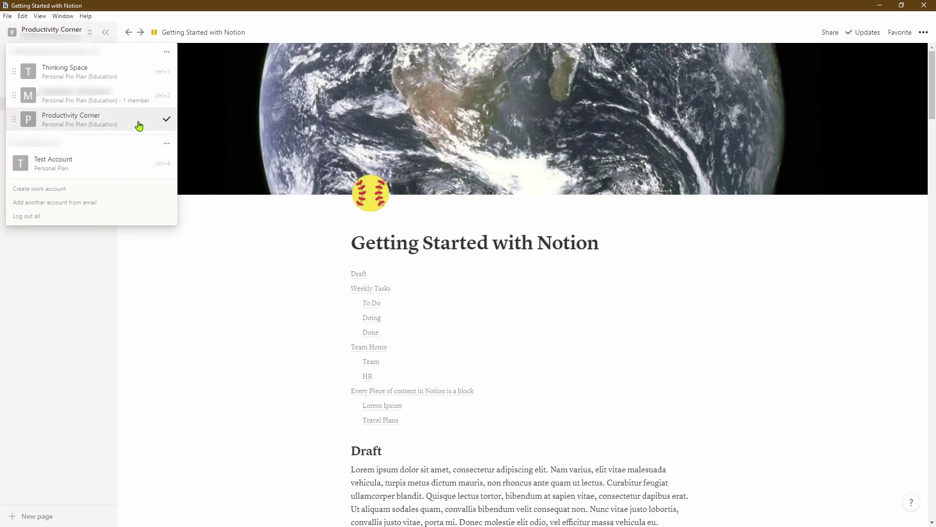
{"action": "left_click", "coordinate": [139, 126]}
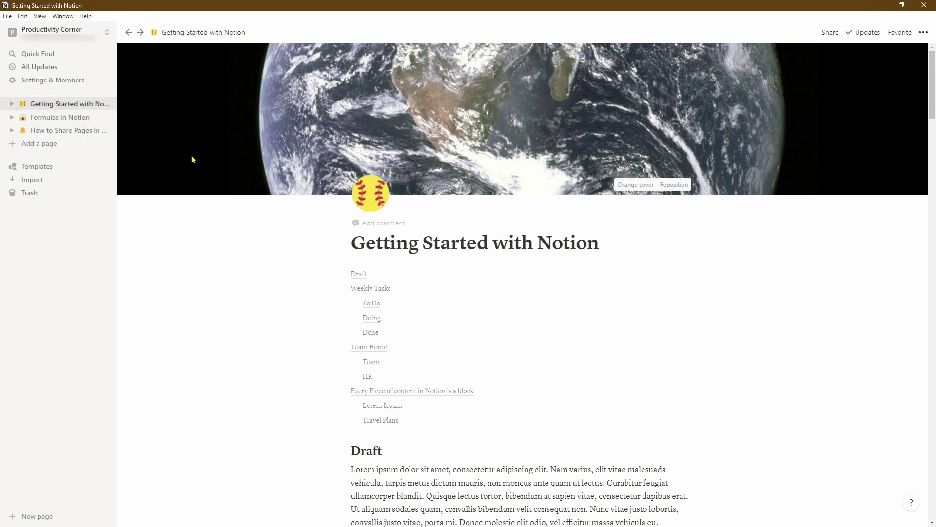
{"action": "left_click", "coordinate": [77, 119]}
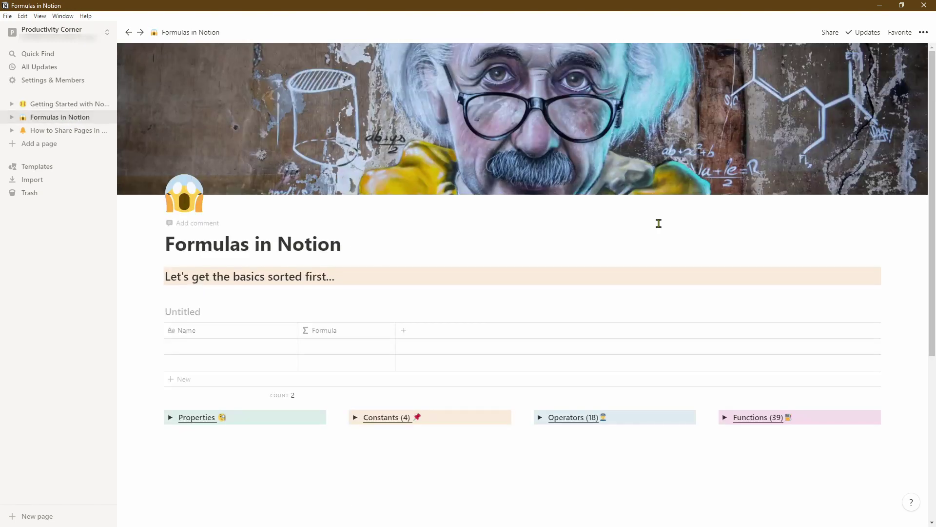
Step: Expand the Properties, Constants, Operators and Functions toggles on the Formulas in Notion page
{"action": "left_click_drag", "start_coordinate": [933, 156], "coordinate": [935, 256]}
{"action": "scroll", "coordinate": [934, 256], "scroll_direction": "up", "scroll_amount": 3}
{"action": "left_click", "coordinate": [170, 415]}
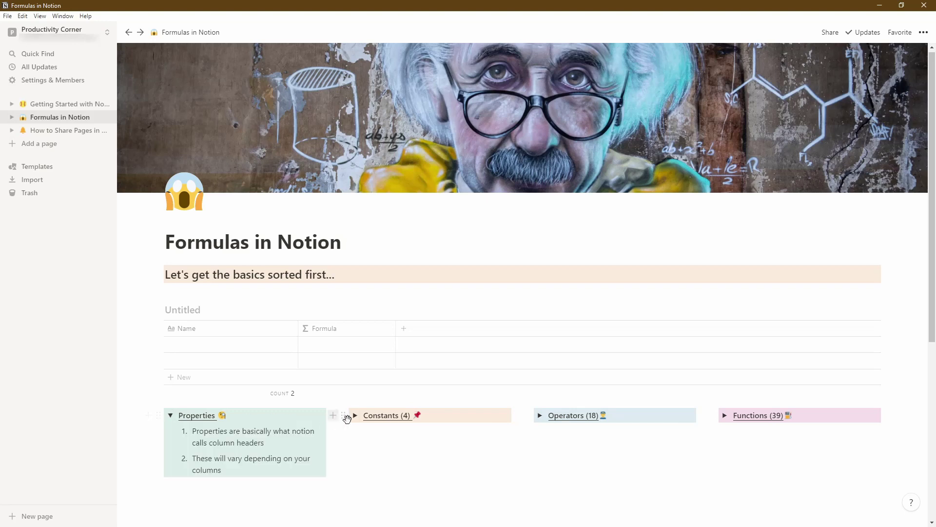
{"action": "left_click", "coordinate": [357, 417]}
{"action": "left_click", "coordinate": [540, 416]}
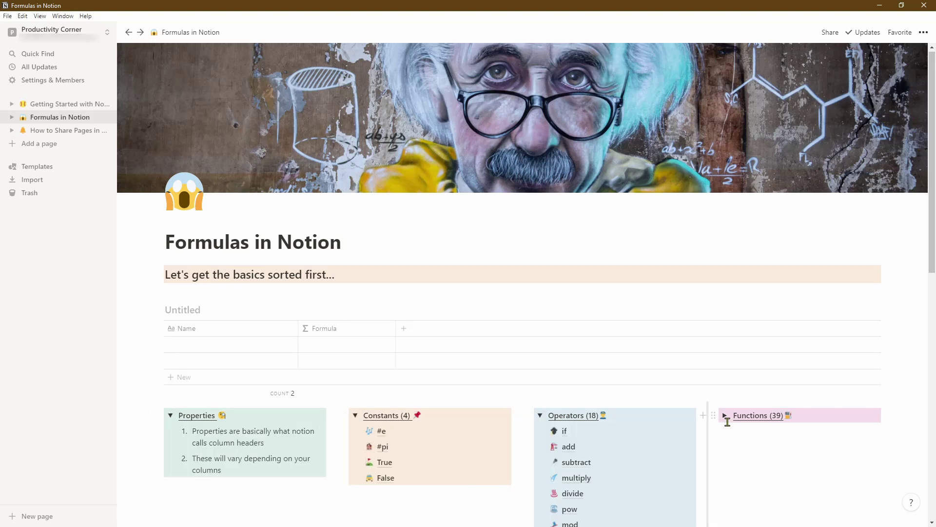
{"action": "left_click", "coordinate": [725, 416]}
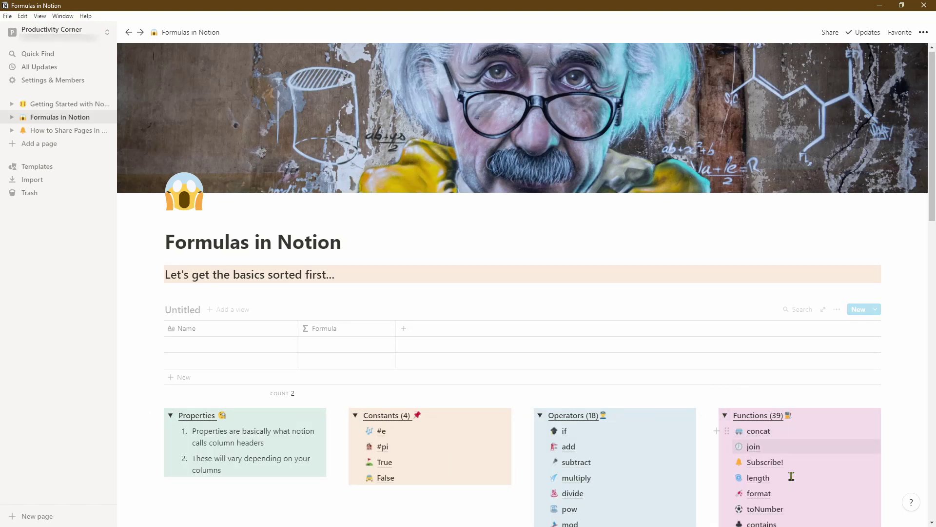
Step: Look through the Progress Bar Options: 18 examples! subpage under Subscribe!, then return to the Formulas in Notion page
{"action": "scroll", "coordinate": [799, 442], "scroll_direction": "down", "scroll_amount": 3}
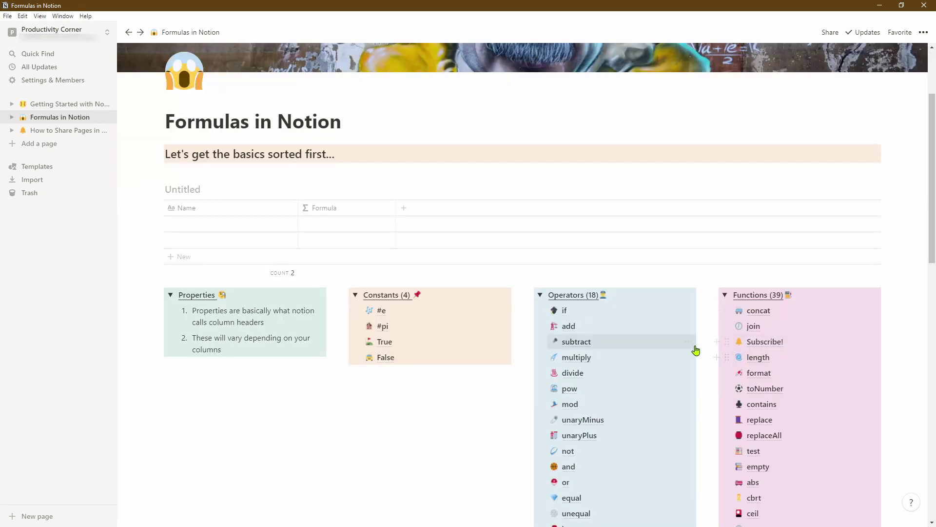
{"action": "left_click", "coordinate": [775, 343]}
{"action": "left_click", "coordinate": [228, 358]}
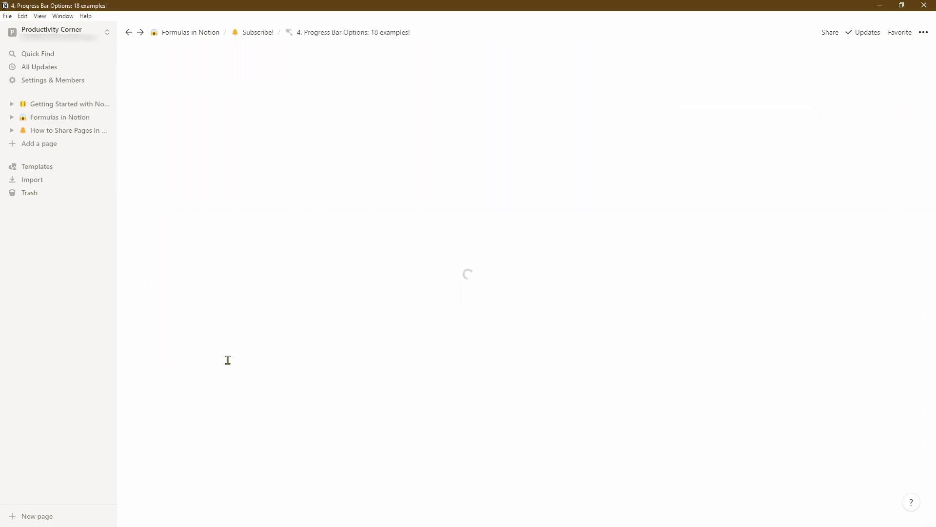
{"action": "scroll", "coordinate": [451, 320], "scroll_direction": "down", "scroll_amount": 8}
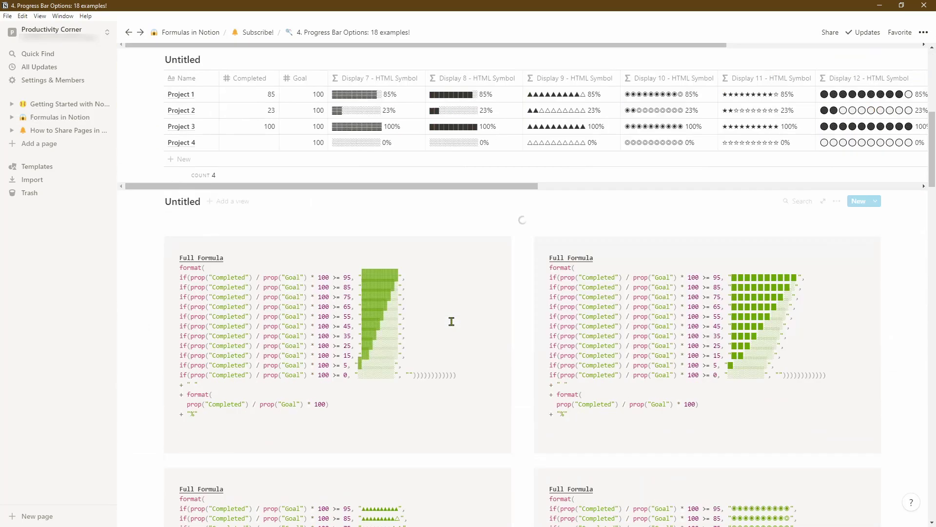
{"action": "scroll", "coordinate": [452, 322], "scroll_direction": "up", "scroll_amount": 8}
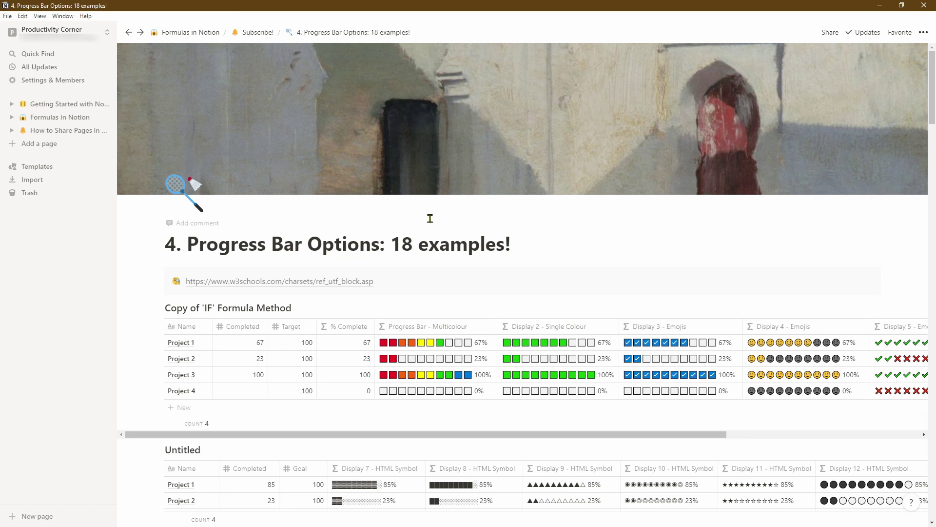
{"action": "left_click", "coordinate": [200, 34]}
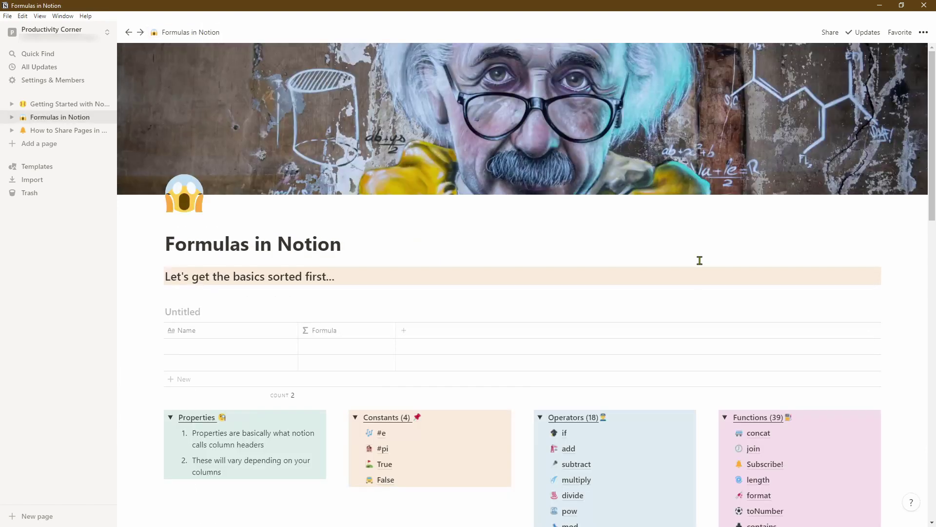
Step: Invite the Test Account to the Formulas in Notion page by its e-mail address with the Can edit permission
{"action": "left_click", "coordinate": [831, 33]}
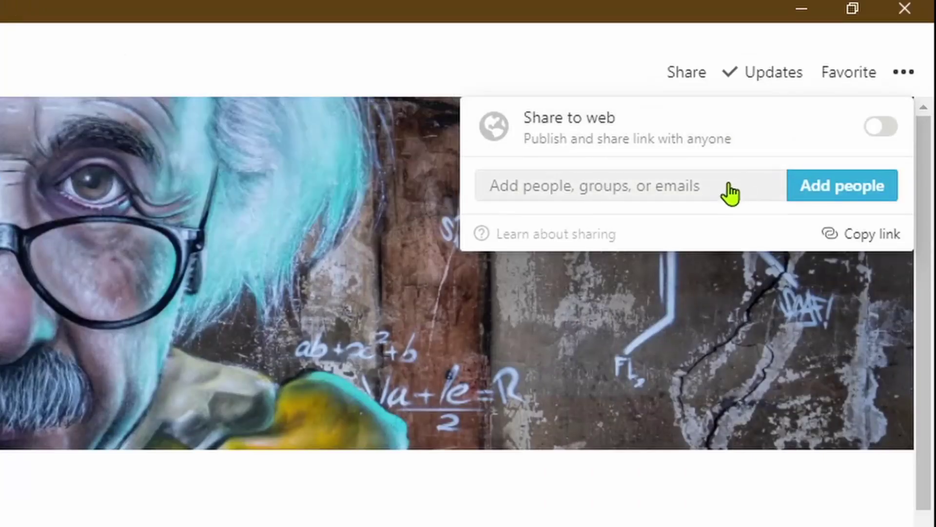
{"action": "left_click", "coordinate": [736, 191]}
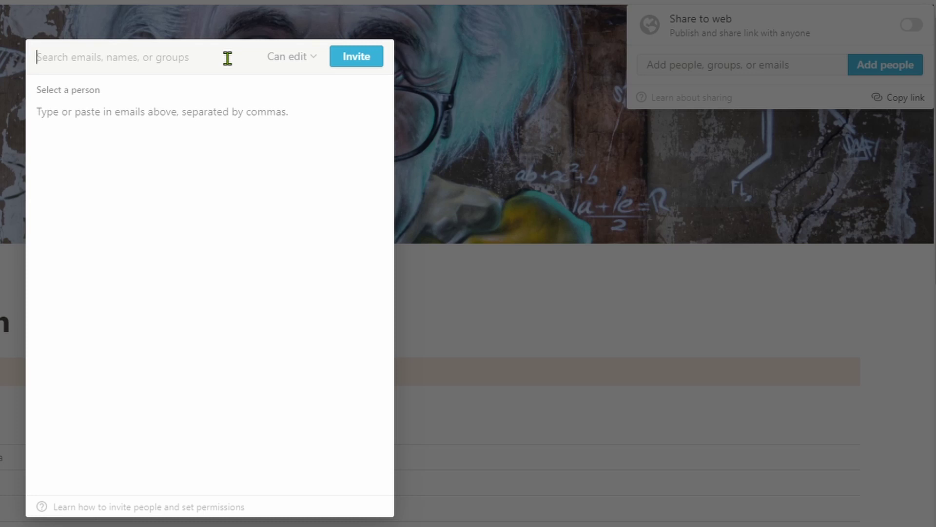
{"action": "key", "text": "ctrl+v"}
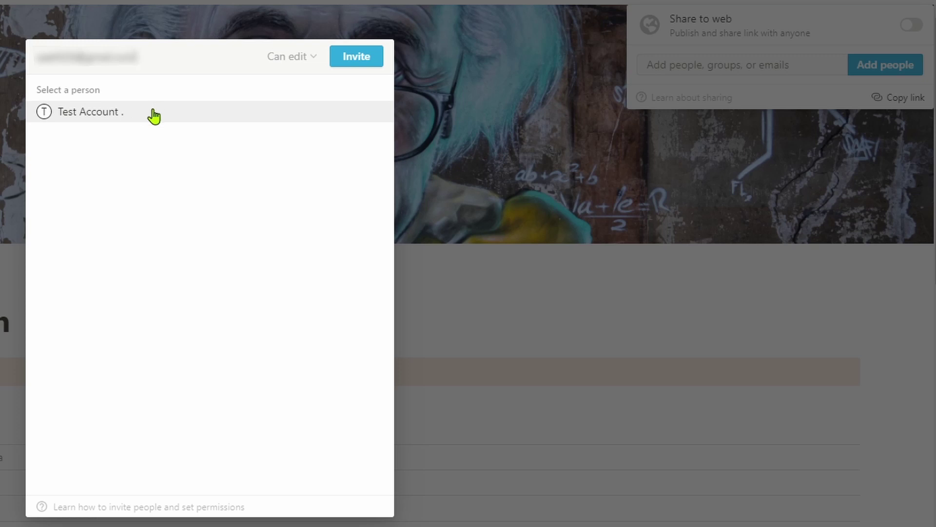
{"action": "left_click", "coordinate": [314, 57]}
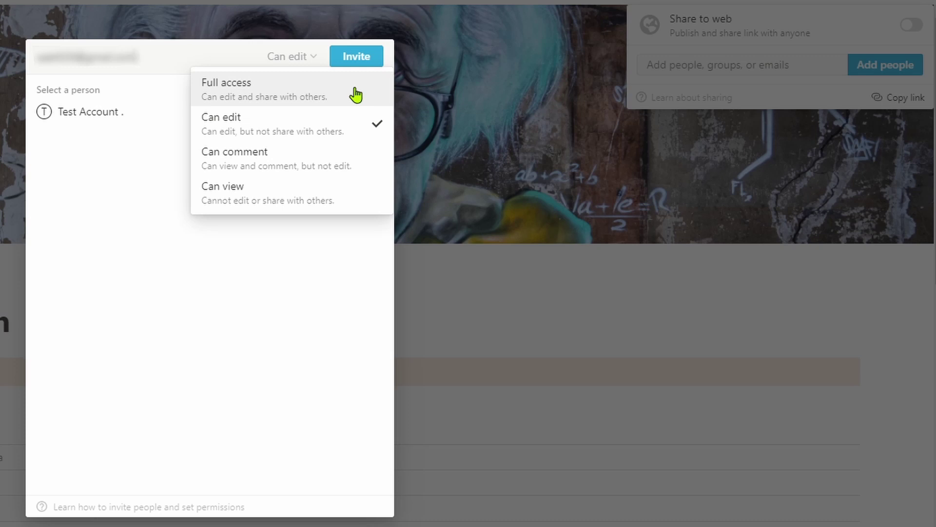
{"action": "left_click", "coordinate": [347, 128]}
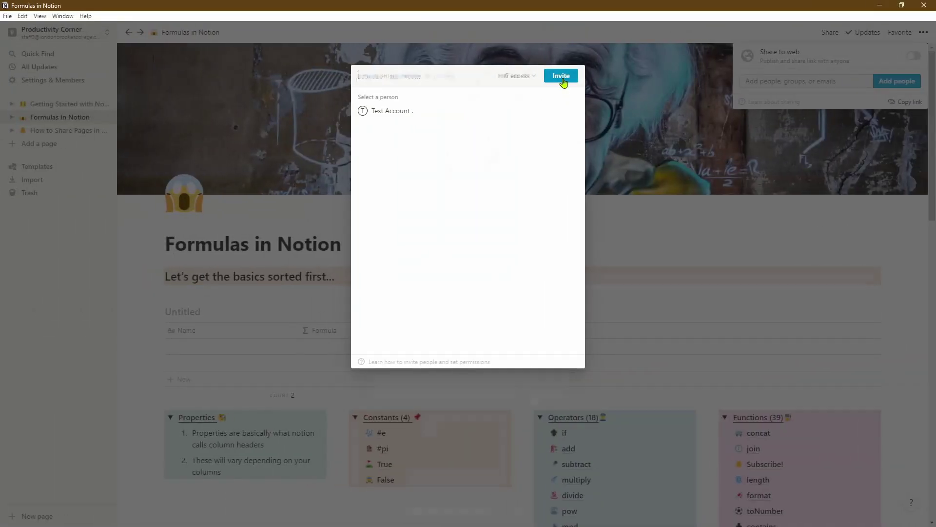
{"action": "left_click", "coordinate": [357, 57]}
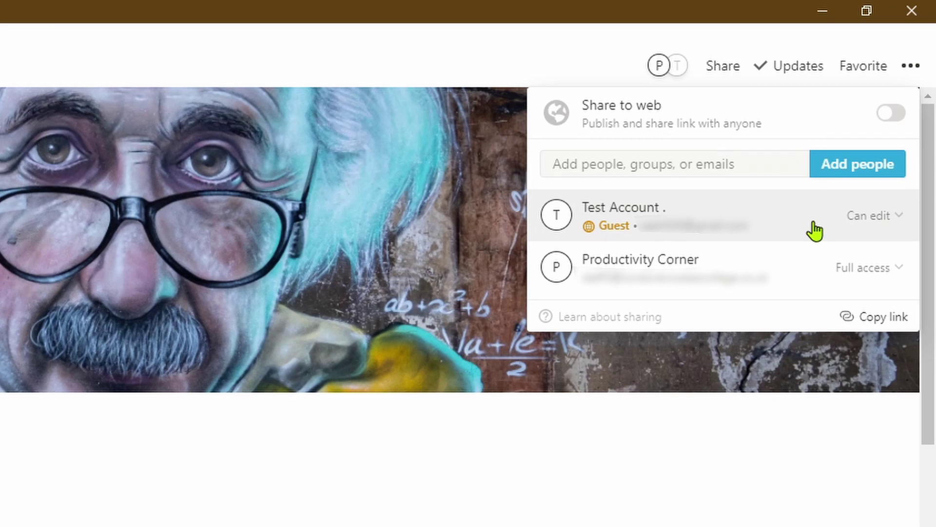
Step: Review who has access in the page's sharing settings and close them
{"action": "left_click", "coordinate": [734, 68]}
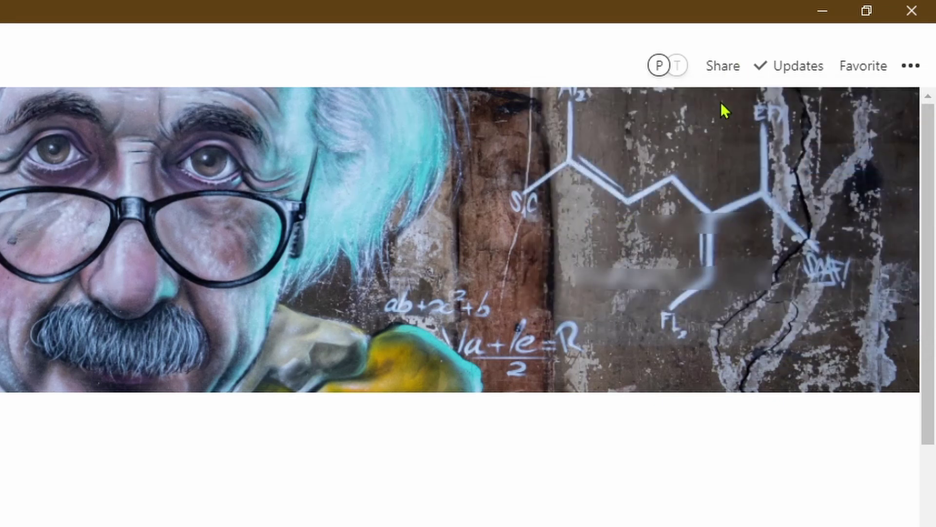
{"action": "left_click", "coordinate": [728, 72]}
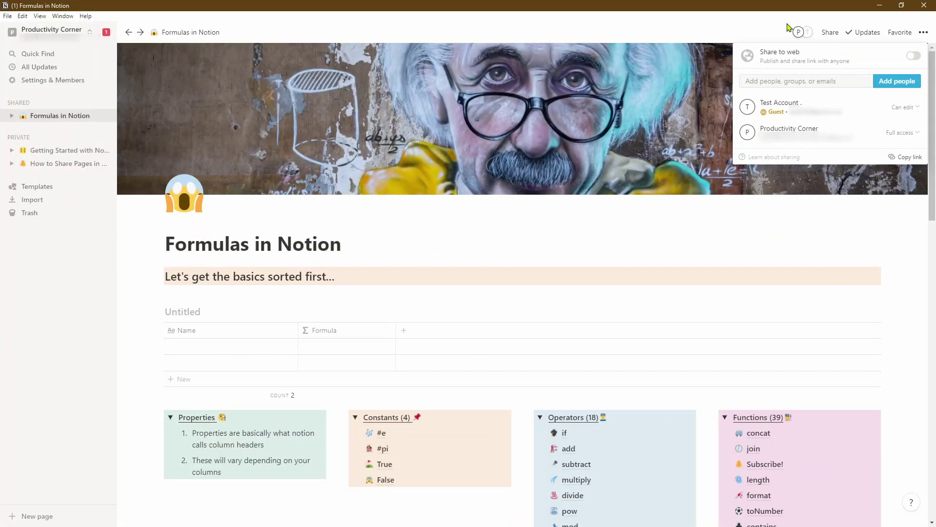
{"action": "left_click", "coordinate": [790, 28]}
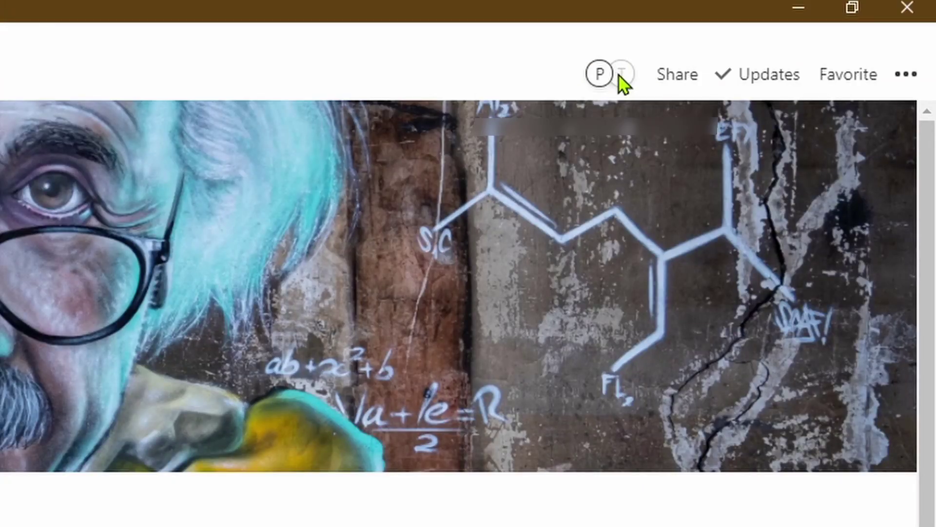
{"action": "mouse_move", "coordinate": [619, 74]}
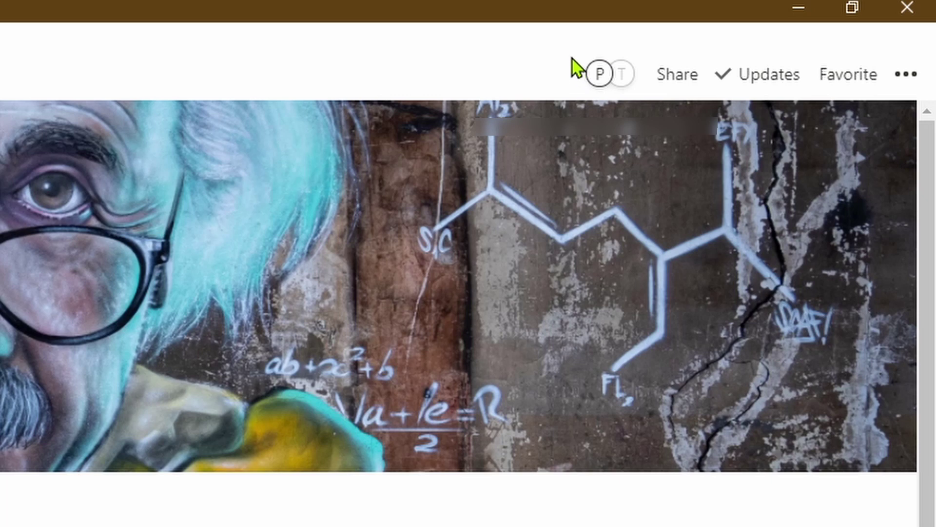
{"action": "left_click_drag", "start_coordinate": [921, 251], "coordinate": [925, 280]}
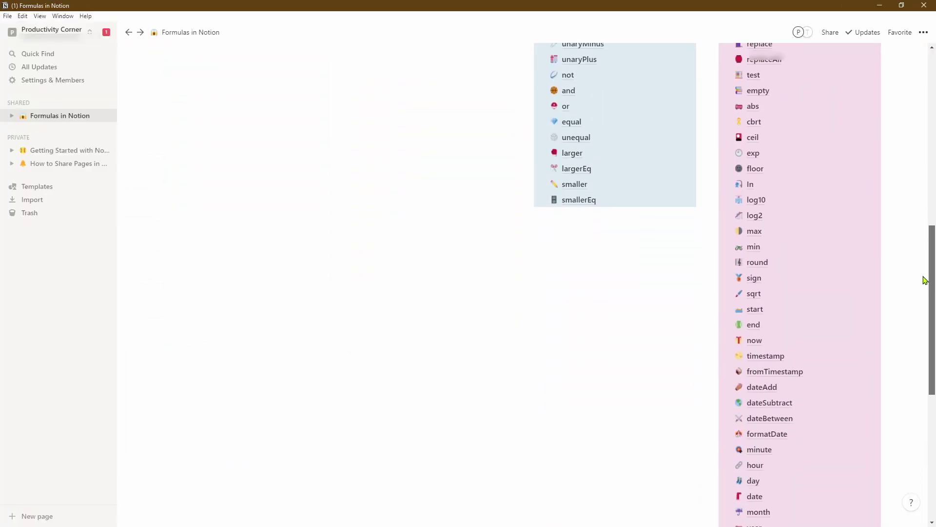
{"action": "scroll", "coordinate": [925, 280], "scroll_direction": "up", "scroll_amount": 15}
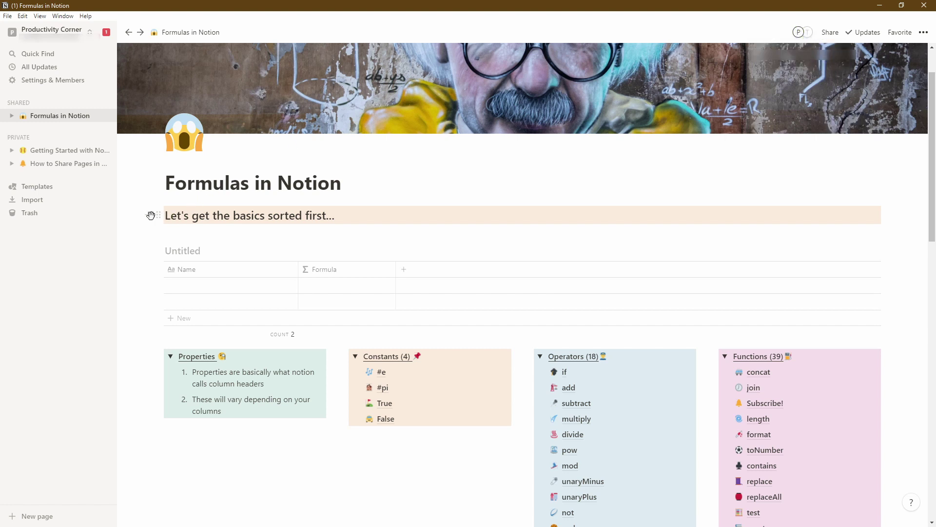
{"action": "left_click", "coordinate": [136, 219]}
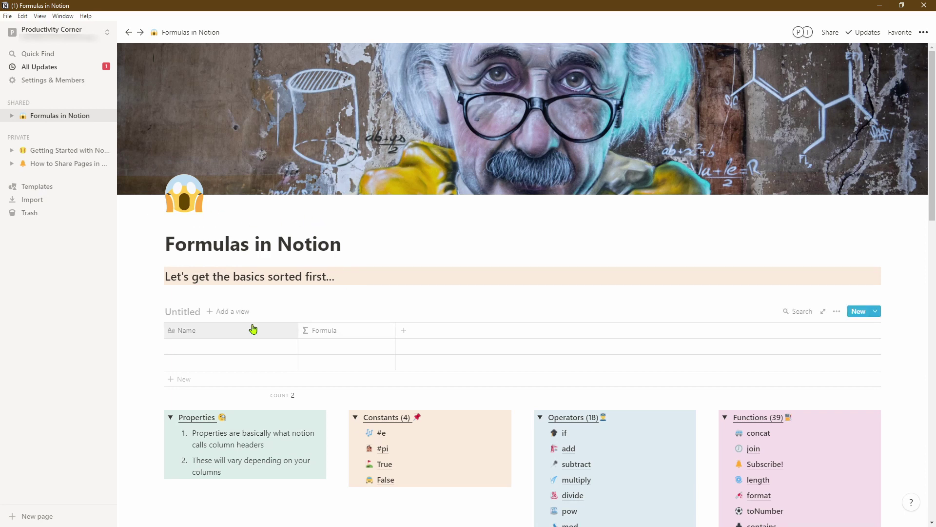
Step: Switch to the Test Account and open the Productivity Corner workspace listed under that account
{"action": "left_click", "coordinate": [62, 31]}
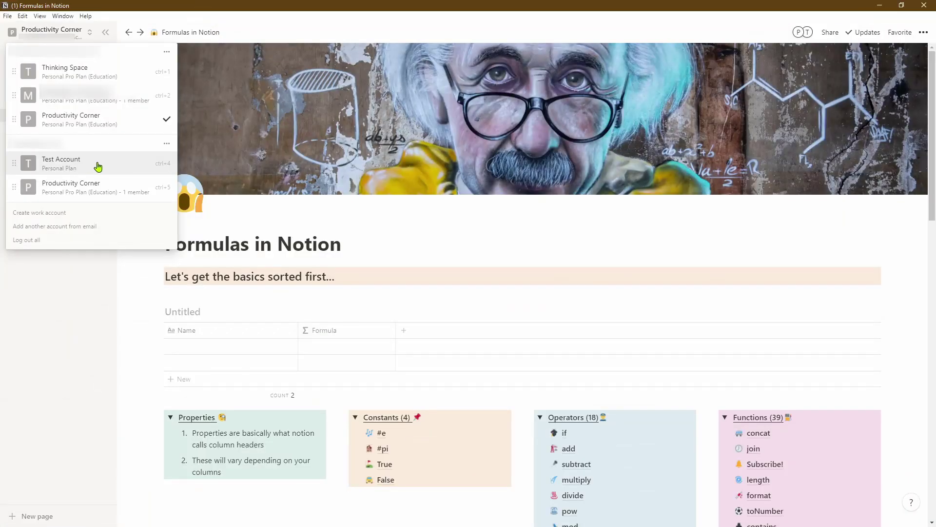
{"action": "left_click", "coordinate": [175, 273]}
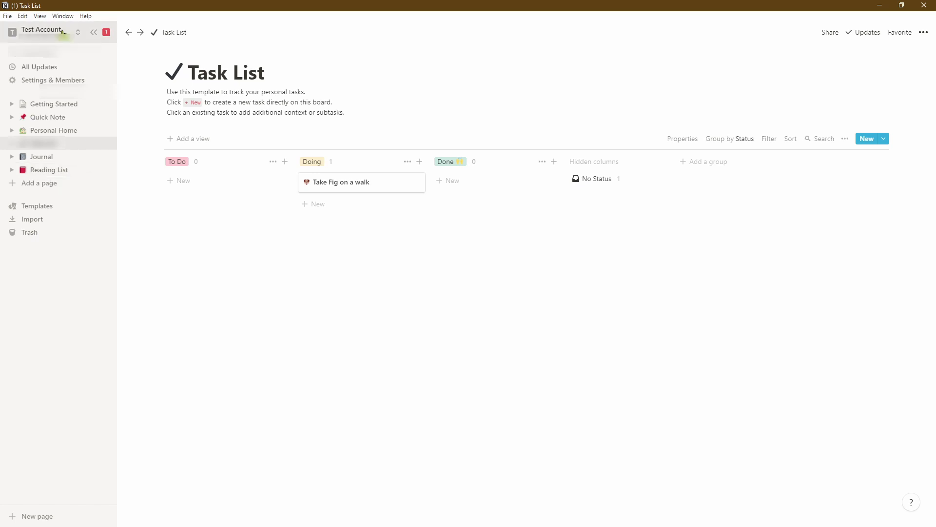
{"action": "left_click", "coordinate": [43, 30]}
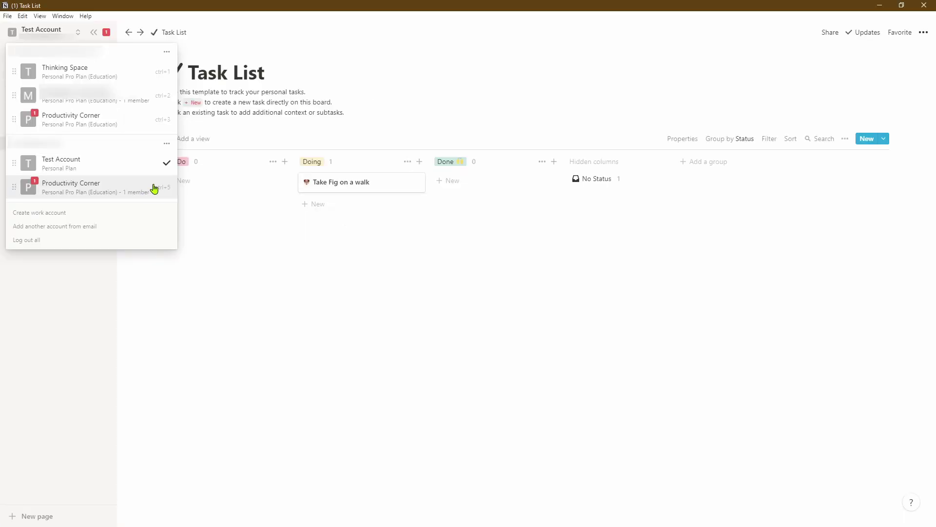
{"action": "left_click", "coordinate": [154, 187]}
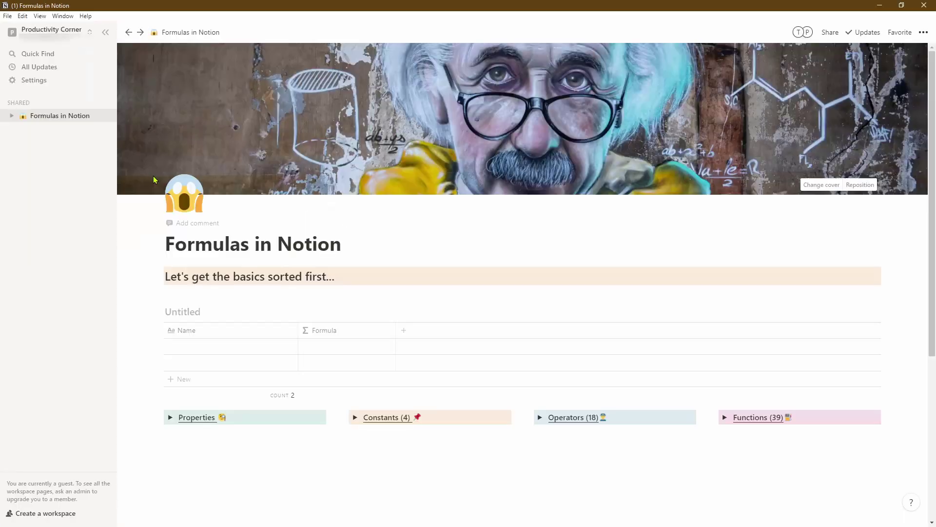
Step: Expand the Properties, Constants, Operators and Functions toggles on the shared page in the guest account
{"action": "left_click", "coordinate": [170, 417]}
{"action": "left_click", "coordinate": [355, 417]}
{"action": "left_click", "coordinate": [539, 417]}
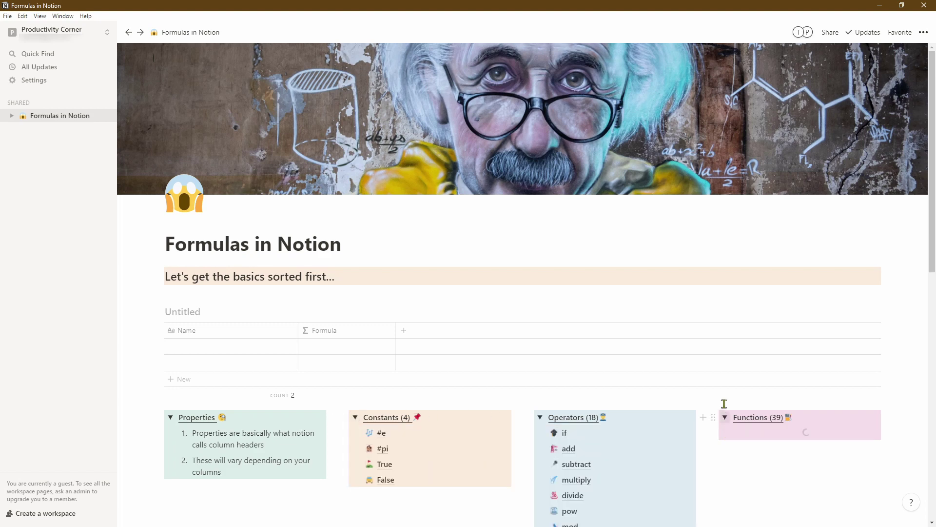
{"action": "left_click", "coordinate": [725, 417]}
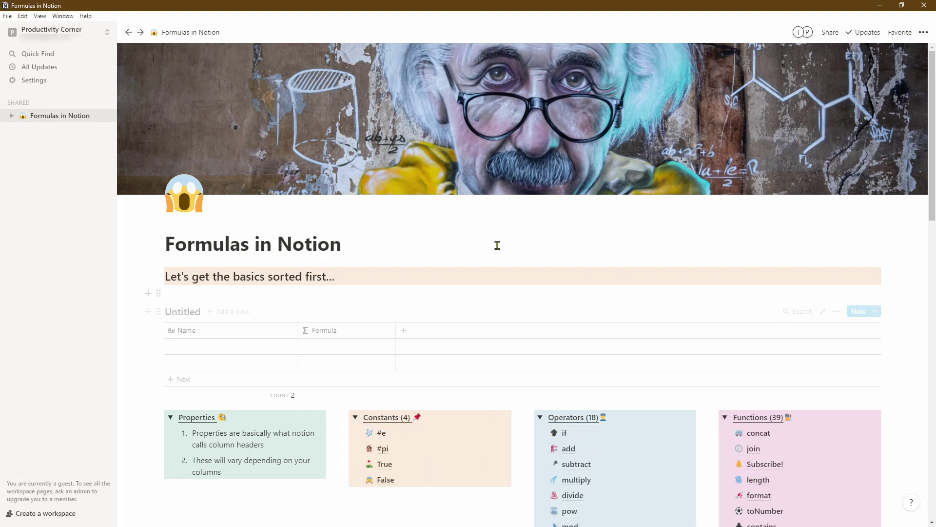
Step: Check the active workspace, the people viewing the page and each account's access level in the sharing settings
{"action": "left_click", "coordinate": [71, 31]}
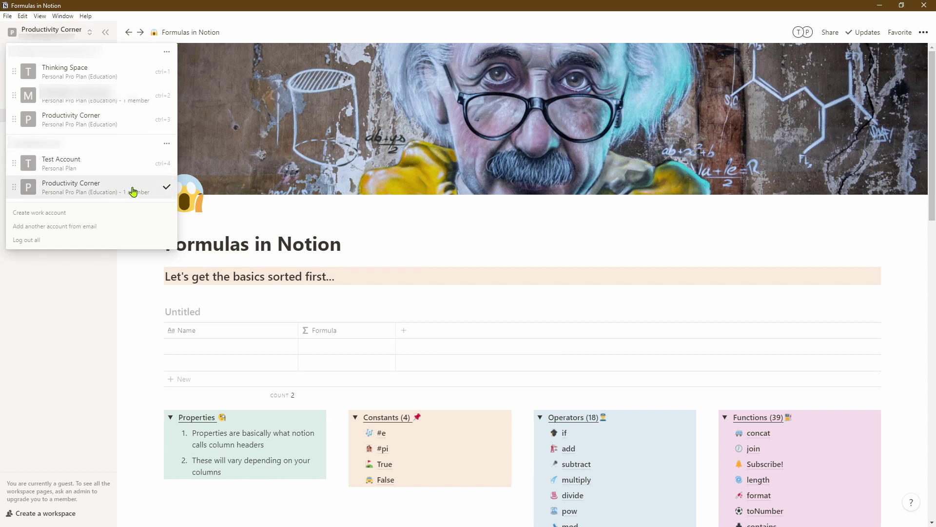
{"action": "left_click", "coordinate": [351, 216]}
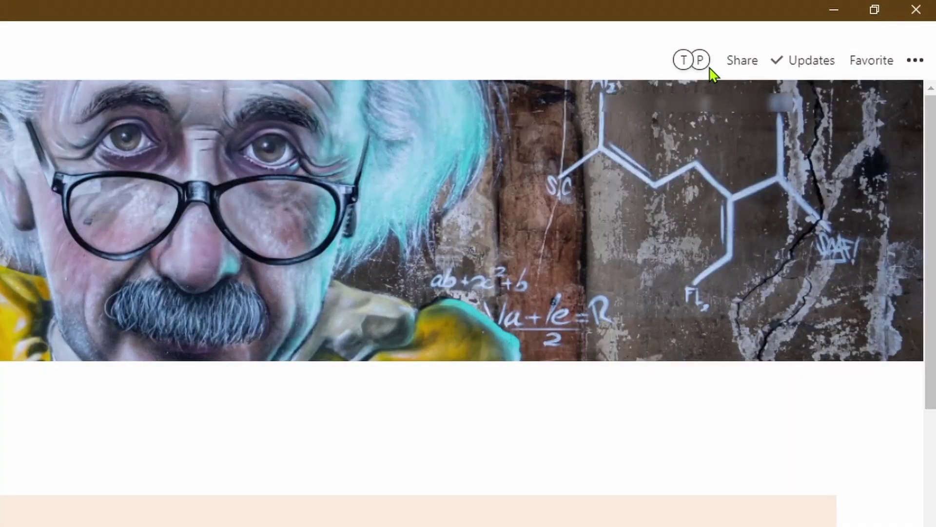
{"action": "mouse_move", "coordinate": [812, 37]}
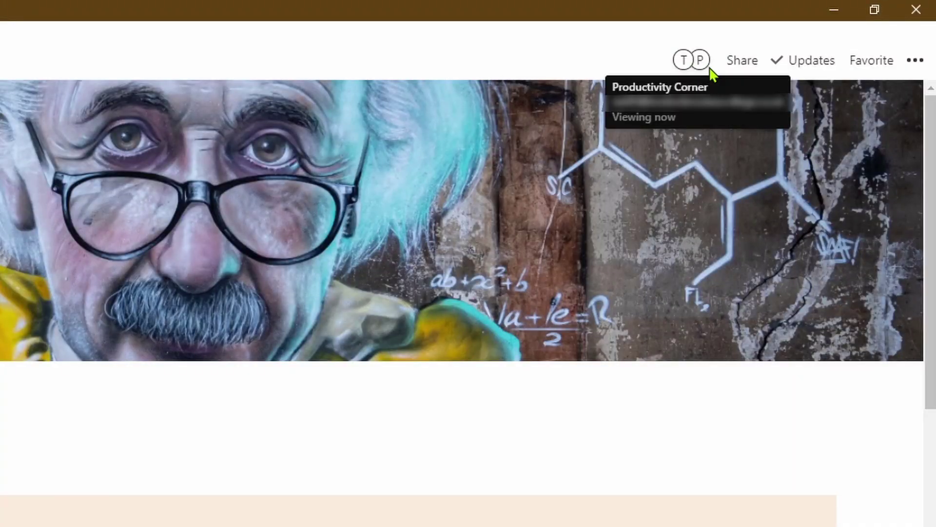
{"action": "mouse_move", "coordinate": [693, 64]}
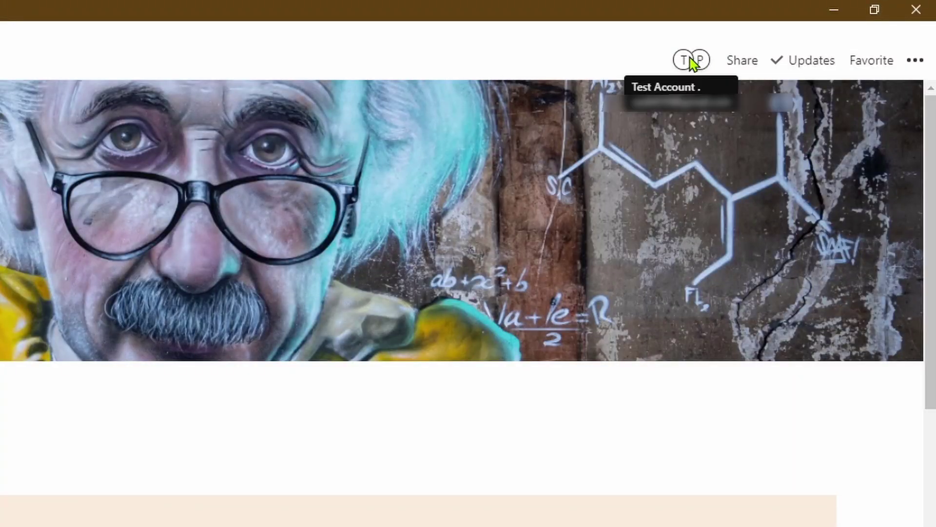
{"action": "left_click", "coordinate": [742, 64]}
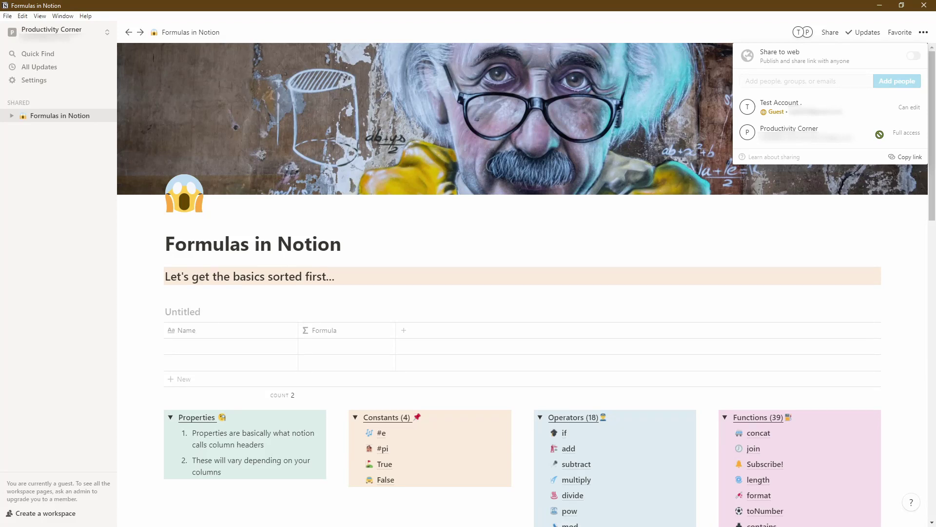
Step: Give the heading "Let's get the basics sorted first..." a green background
{"action": "left_click_drag", "start_coordinate": [335, 277], "coordinate": [166, 276]}
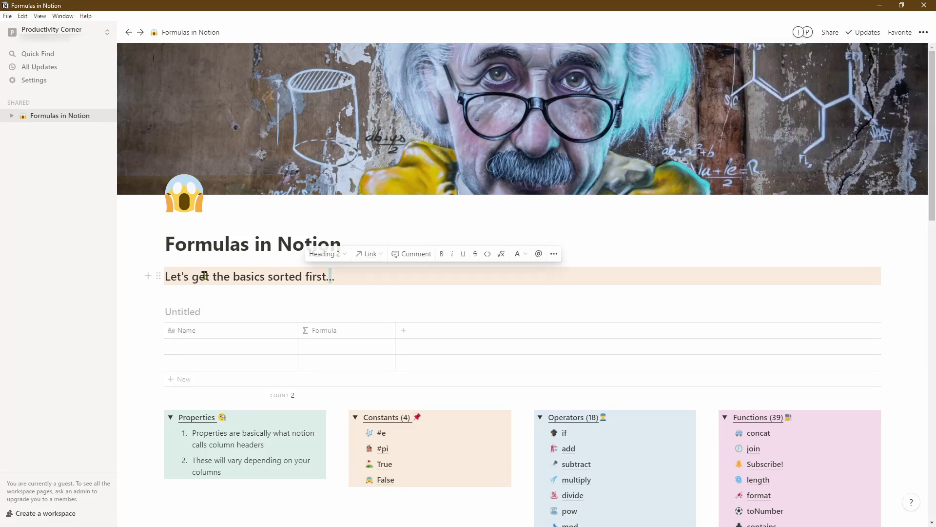
{"action": "left_click", "coordinate": [159, 277]}
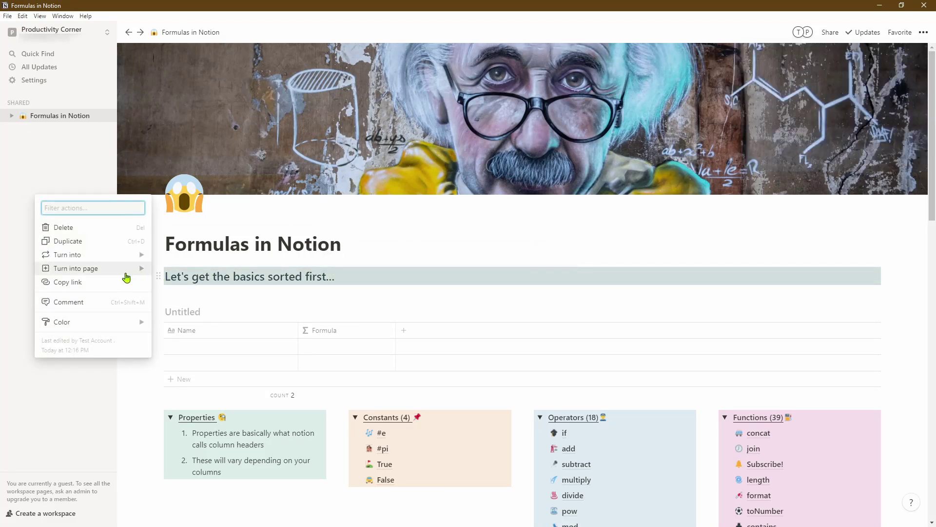
{"action": "mouse_move", "coordinate": [93, 322]}
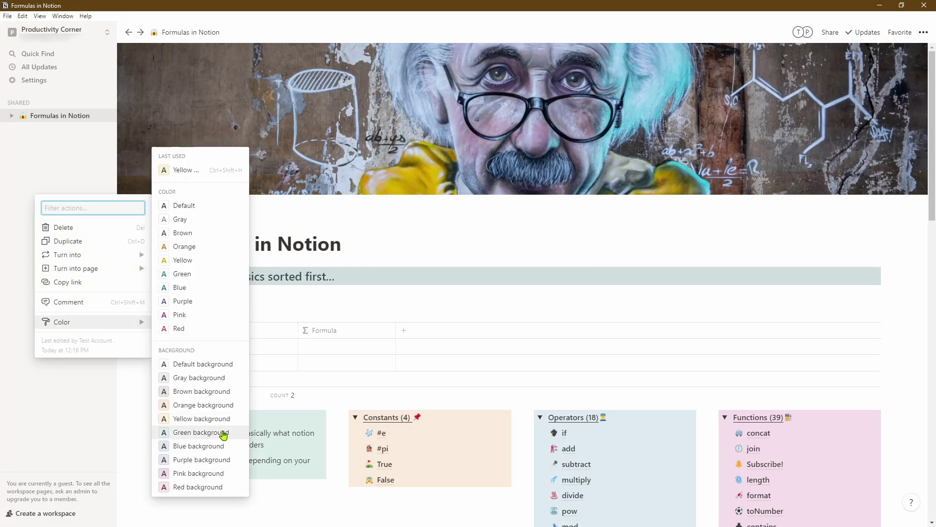
{"action": "left_click", "coordinate": [224, 433]}
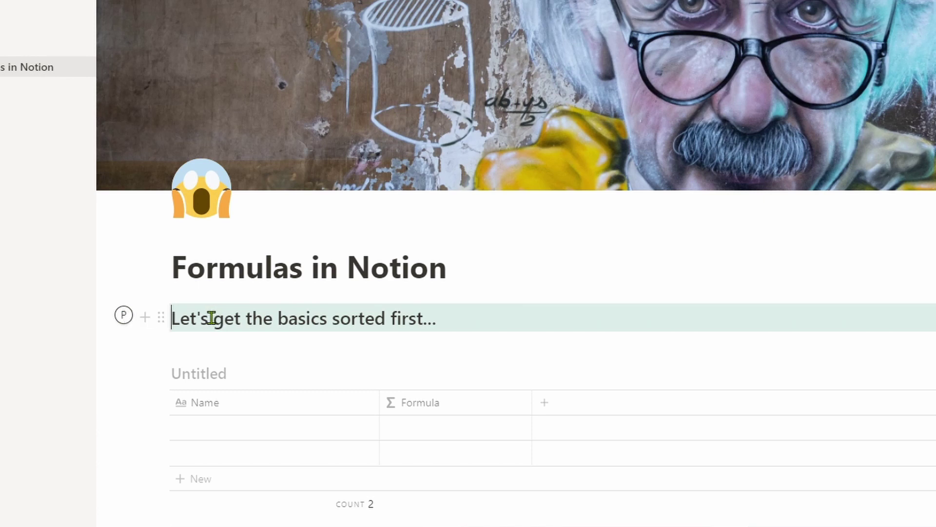
{"action": "left_click_drag", "start_coordinate": [211, 318], "coordinate": [428, 318]}
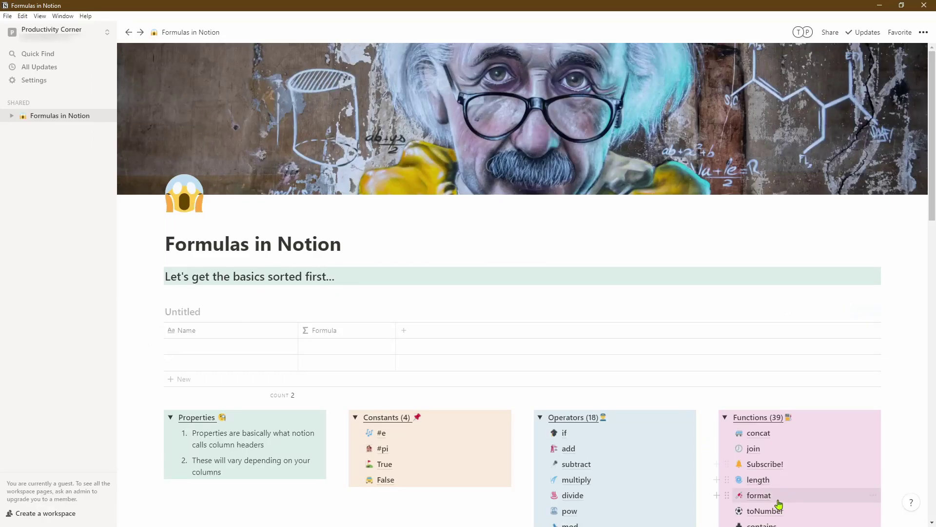
Step: As the guest, view the Progress Bar Options: 18 examples! subpage under Subscribe!, then return to the Formulas in Notion page
{"action": "left_click", "coordinate": [764, 461]}
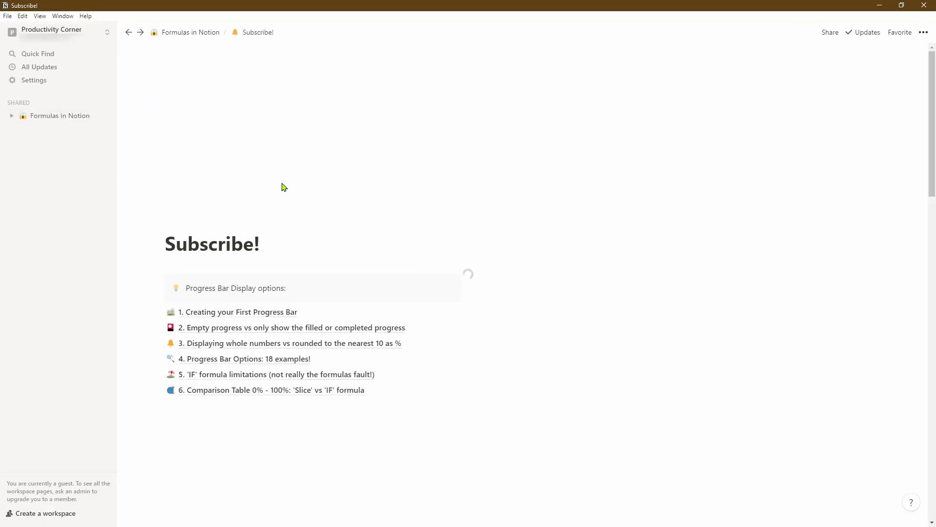
{"action": "left_click", "coordinate": [218, 359]}
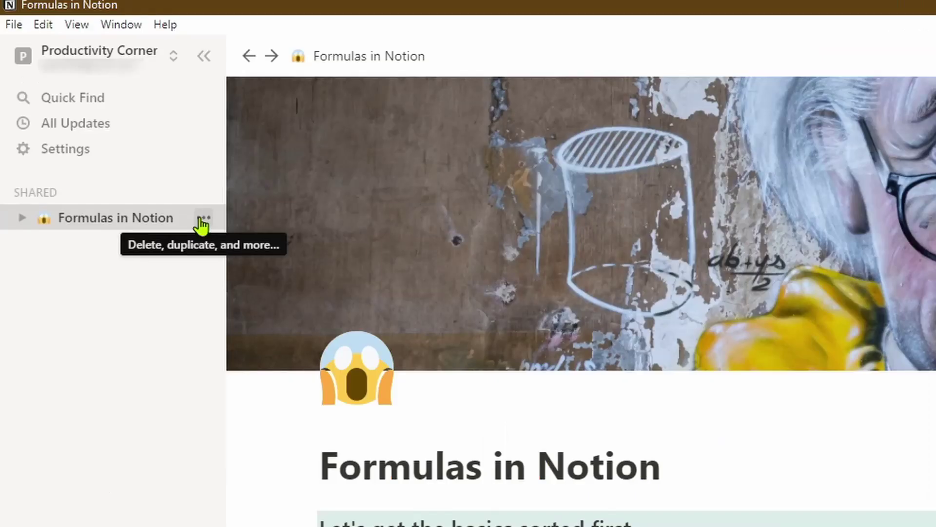
Step: Duplicate the shared Formulas in Notion page to the Test Account workspace and check the active workspace in the account list
{"action": "left_click", "coordinate": [105, 116]}
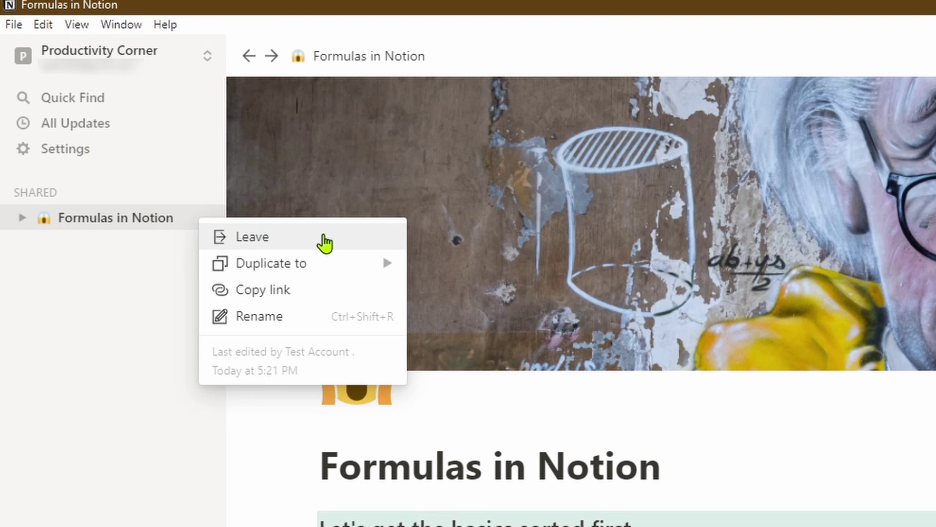
{"action": "mouse_move", "coordinate": [268, 268]}
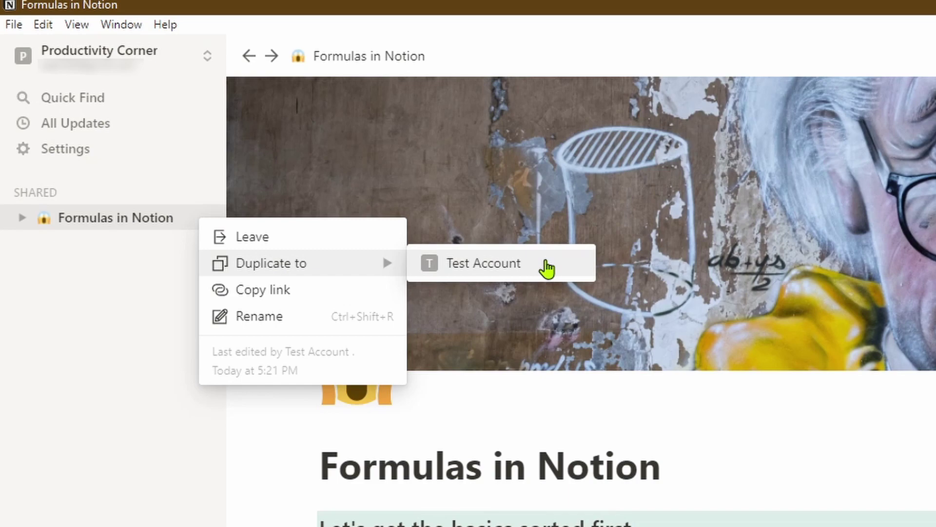
{"action": "left_click", "coordinate": [547, 265]}
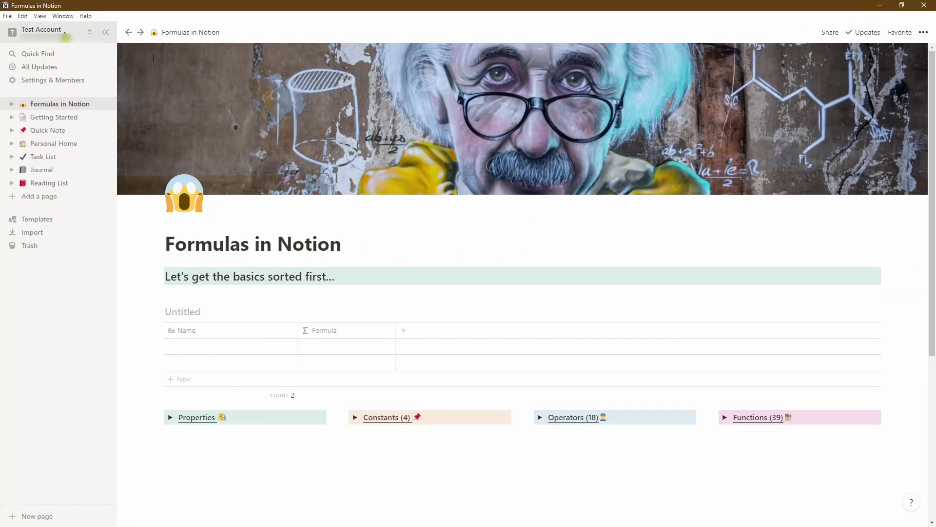
{"action": "left_click", "coordinate": [65, 34]}
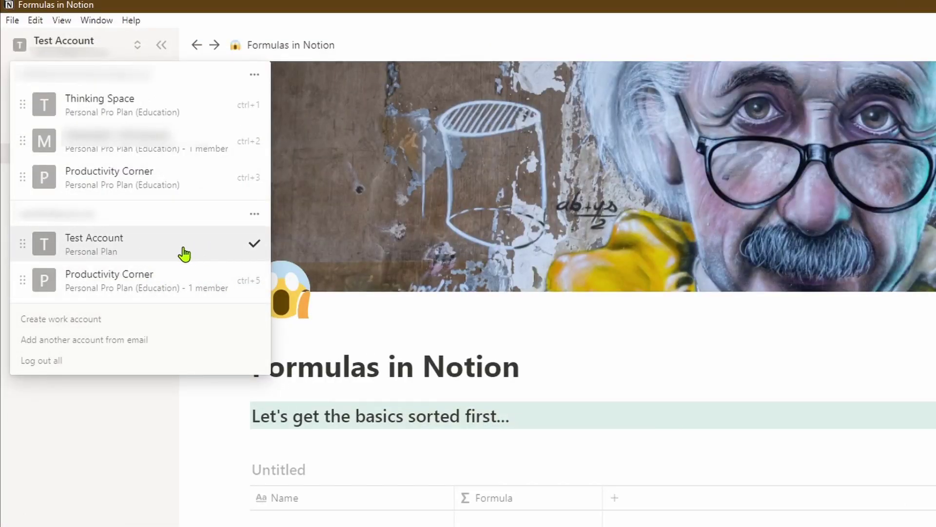
{"action": "left_click", "coordinate": [300, 278]}
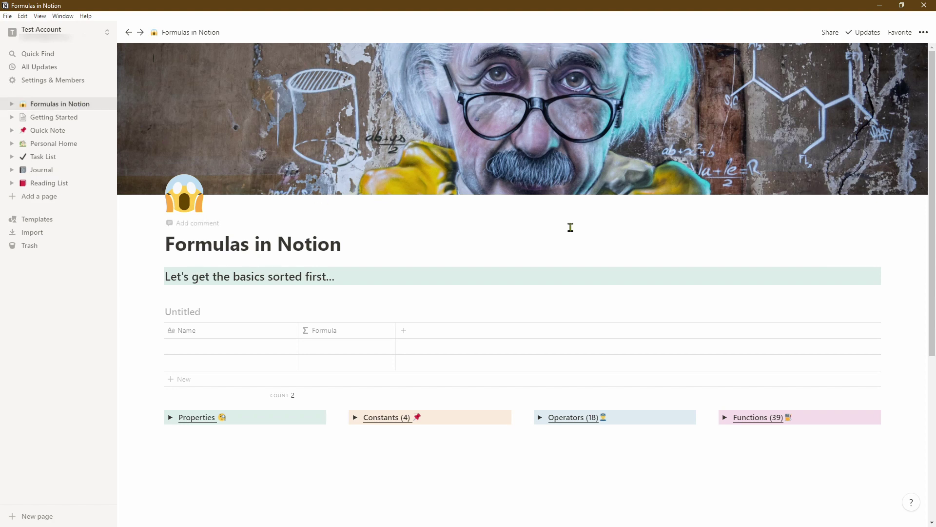
Step: Expand the Properties, Constants, Operators and Functions toggles on the duplicated page in the Test Account workspace
{"action": "left_click", "coordinate": [171, 418]}
{"action": "left_click", "coordinate": [353, 417]}
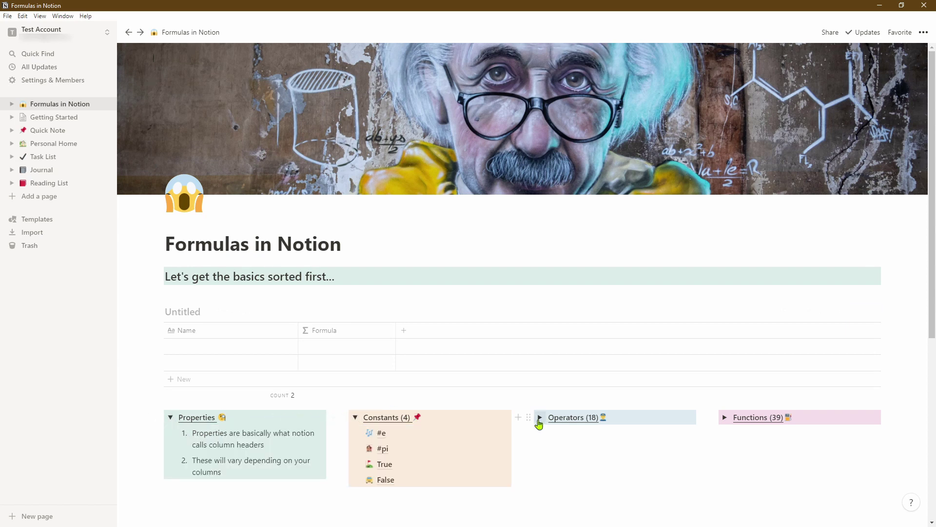
{"action": "left_click", "coordinate": [540, 417]}
{"action": "left_click", "coordinate": [724, 418]}
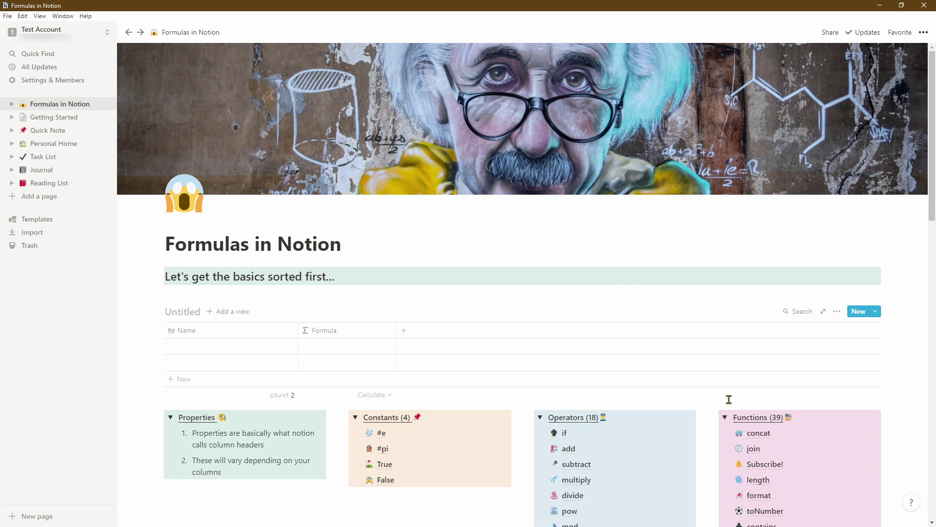
Step: View the duplicated Progress Bar Options: 18 examples! subpage under Subscribe!, then return to the Formulas in Notion page
{"action": "left_click", "coordinate": [764, 464]}
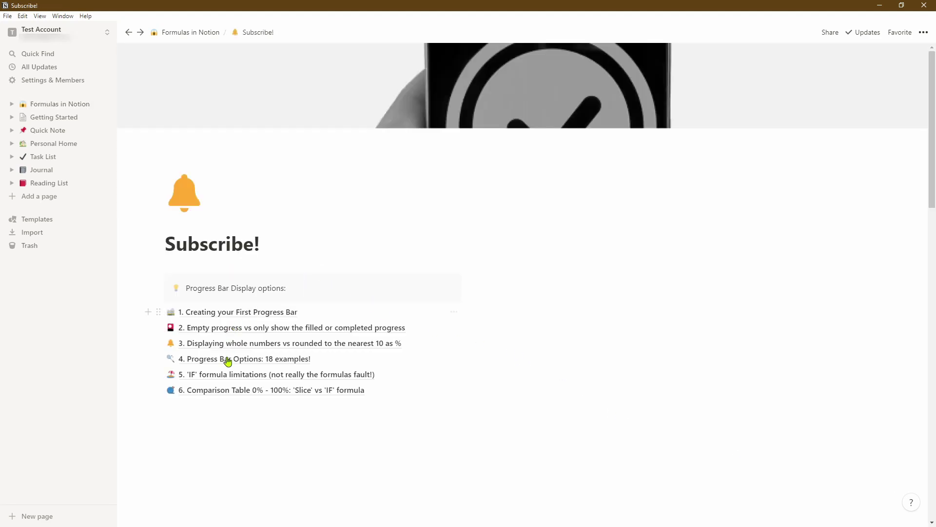
{"action": "left_click", "coordinate": [228, 360]}
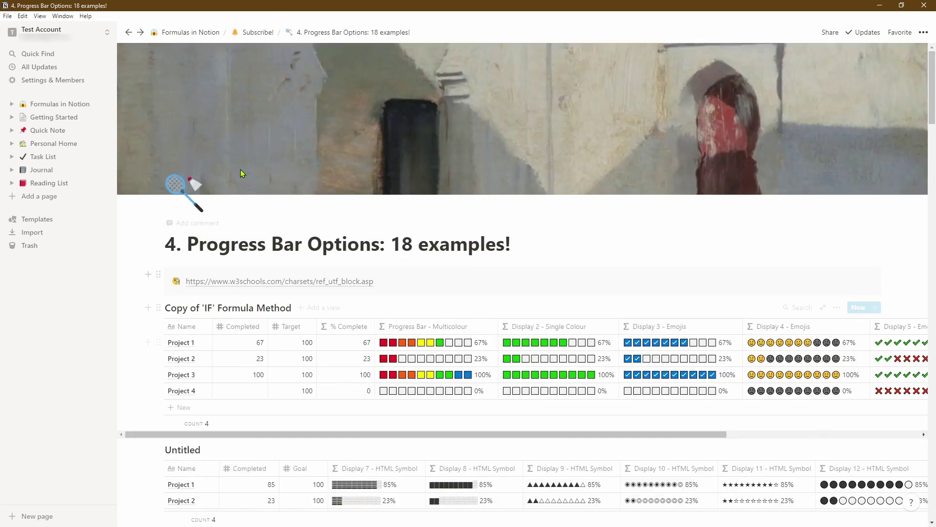
{"action": "left_click", "coordinate": [212, 32]}
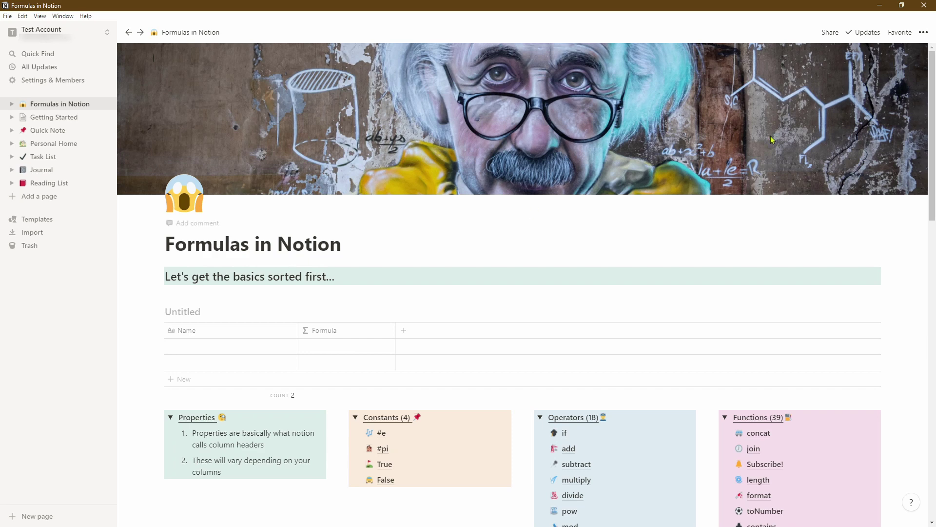
Step: Check the duplicated page's sharing settings and switch back to the owner account's Productivity Corner workspace
{"action": "left_click", "coordinate": [832, 34]}
{"action": "left_click", "coordinate": [43, 31]}
{"action": "left_click", "coordinate": [92, 120]}
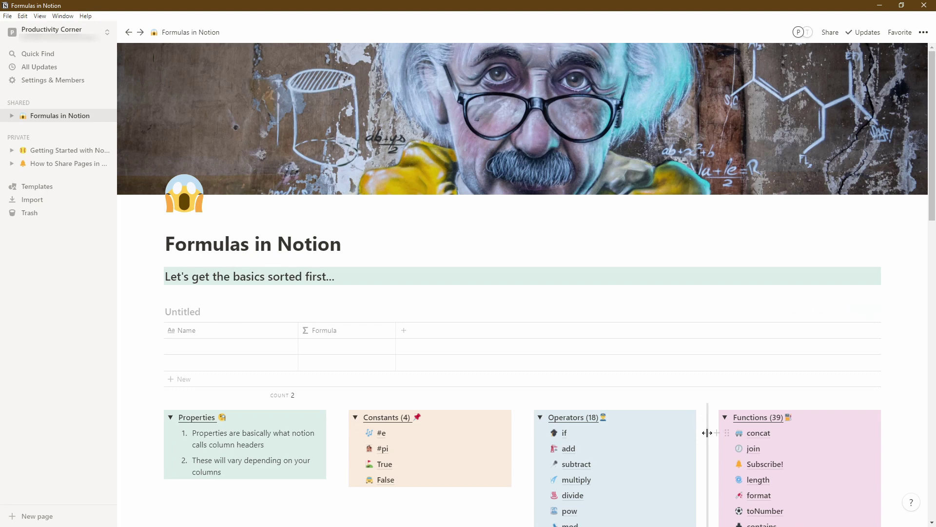
Step: Open the original Progress Bar Options: 18 examples! subpage under Subscribe! in the Productivity Corner workspace
{"action": "left_click", "coordinate": [767, 464]}
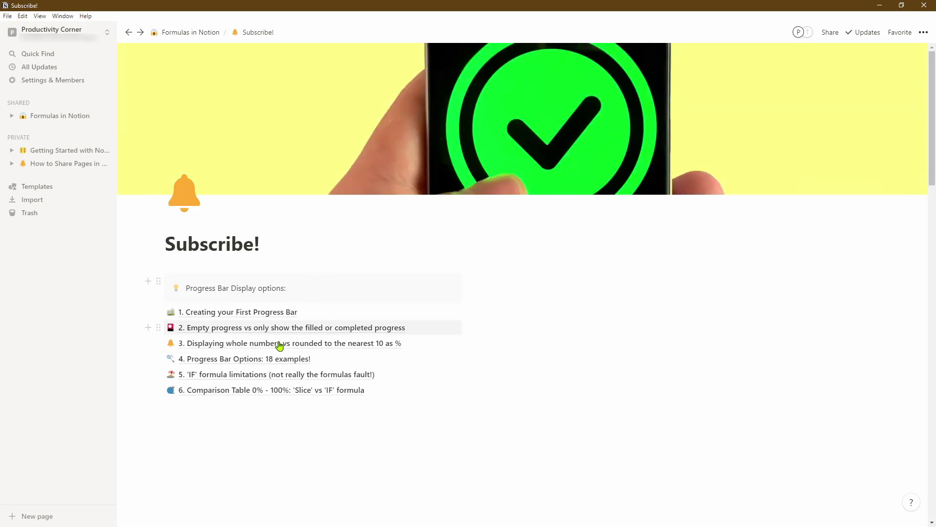
{"action": "left_click", "coordinate": [237, 360]}
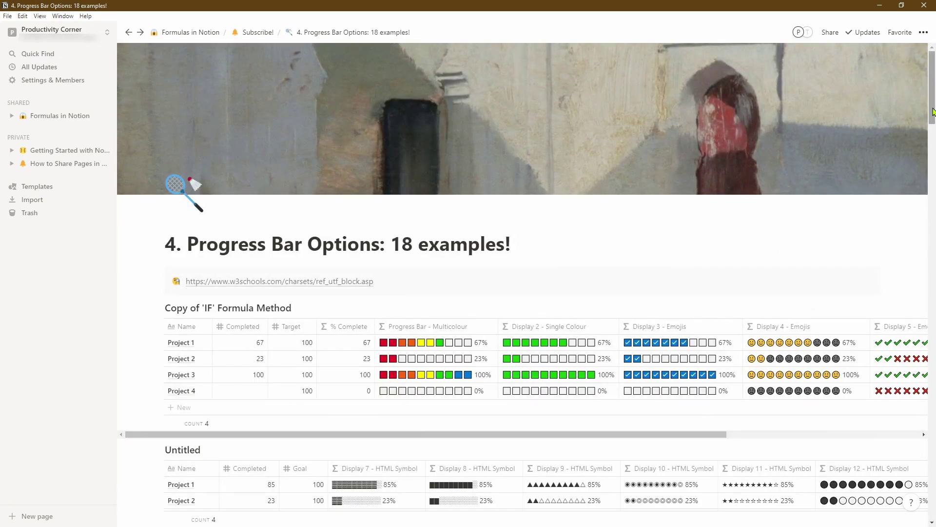
Step: Remove the Test Account guest from the original Progress Bar Options: 18 examples! subpage and confirm restricting its access
{"action": "scroll", "coordinate": [523, 284], "scroll_direction": "down", "scroll_amount": 2}
{"action": "scroll", "coordinate": [644, 74], "scroll_direction": "down", "scroll_amount": 2}
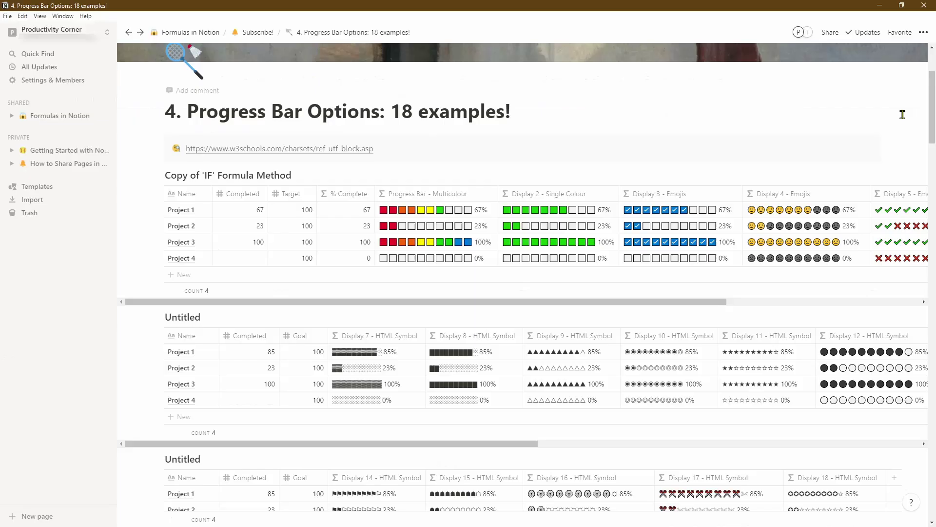
{"action": "mouse_move", "coordinate": [933, 110]}
{"action": "left_mouse_down"}
{"action": "mouse_move", "coordinate": [933, 480]}
{"action": "mouse_move", "coordinate": [933, 93]}
{"action": "left_mouse_up"}
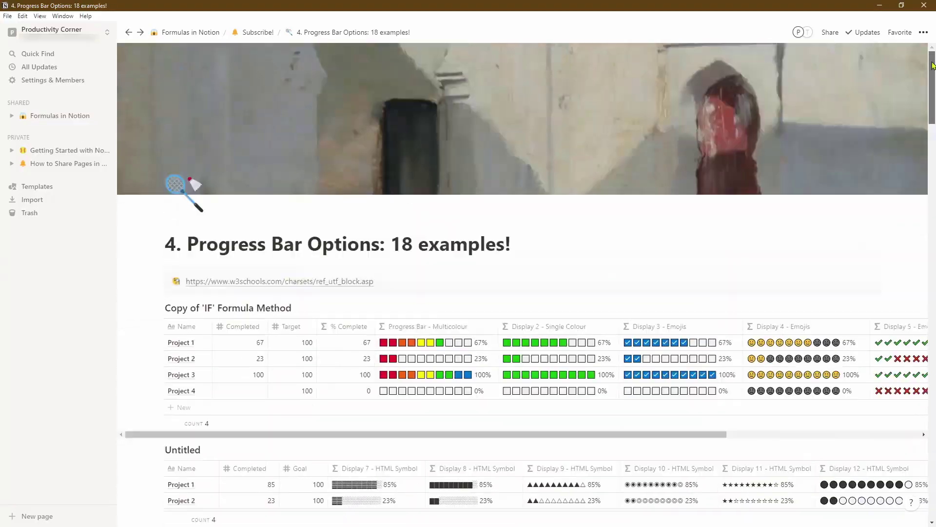
{"action": "mouse_move", "coordinate": [674, 83]}
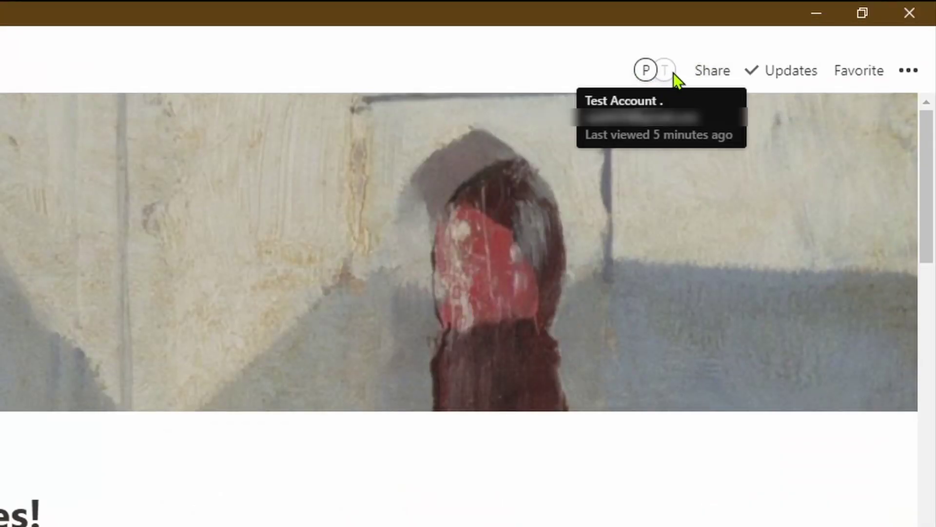
{"action": "left_click", "coordinate": [702, 73]}
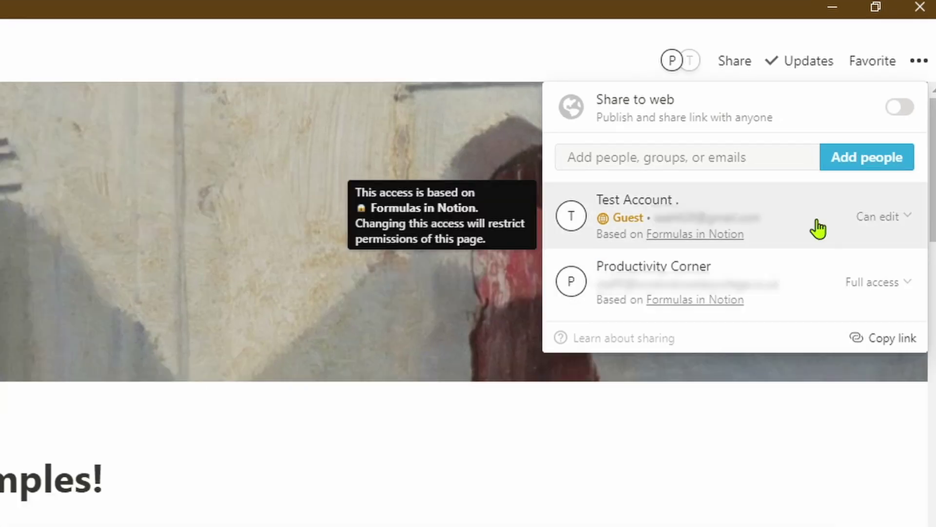
{"action": "left_click", "coordinate": [805, 246]}
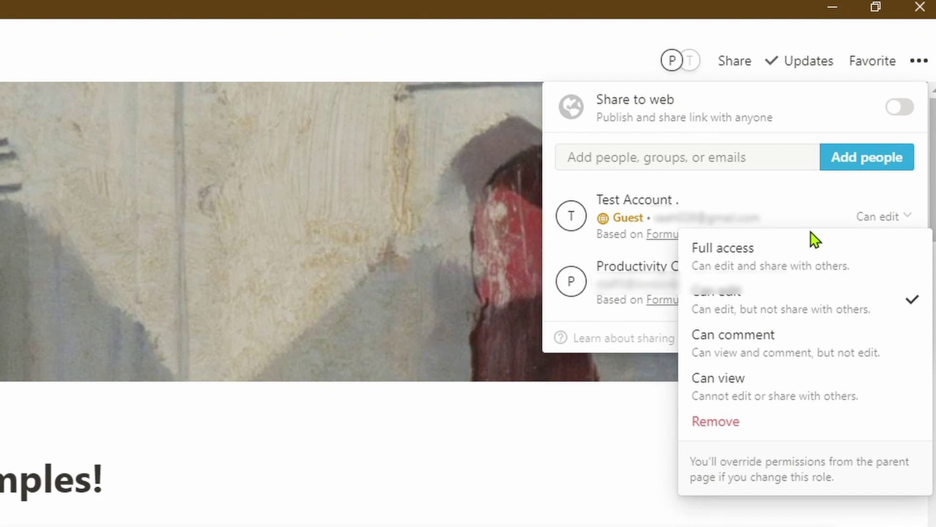
{"action": "left_click", "coordinate": [715, 421]}
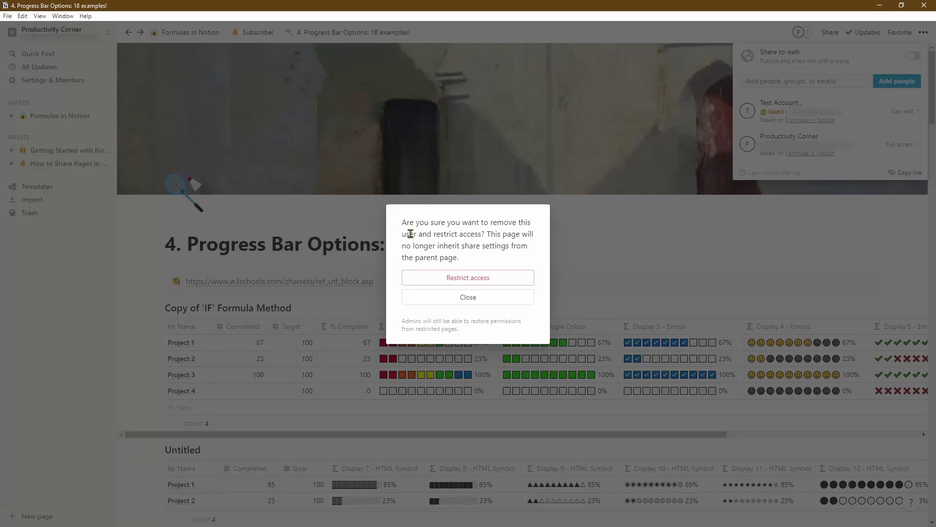
{"action": "left_click", "coordinate": [476, 278]}
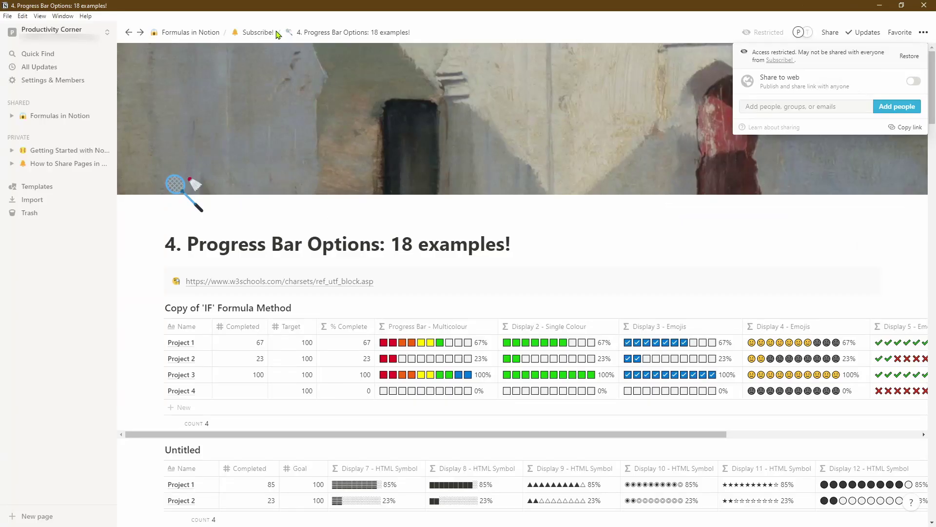
Step: Switch to the guest account's Productivity Corner workspace and check which subpages are listed under Subscribe!
{"action": "left_click", "coordinate": [266, 33]}
{"action": "left_click", "coordinate": [265, 34]}
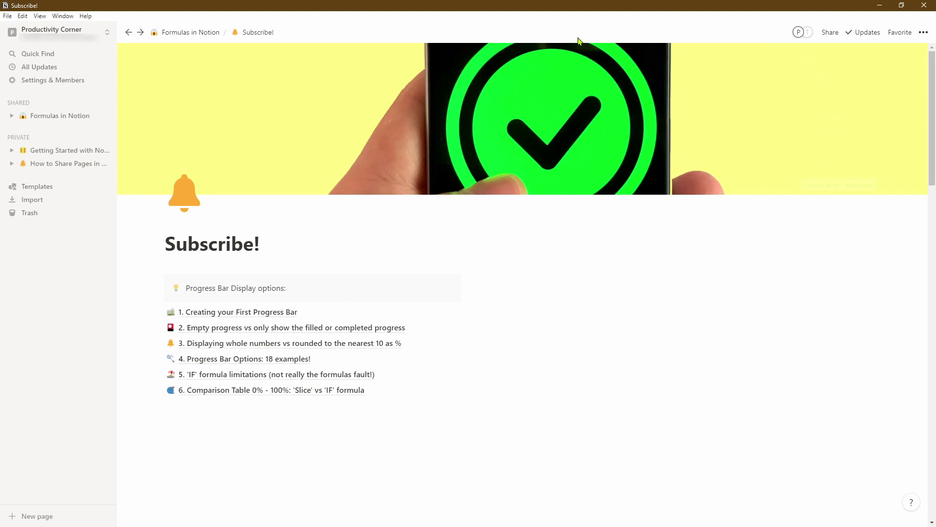
{"action": "left_click", "coordinate": [65, 39]}
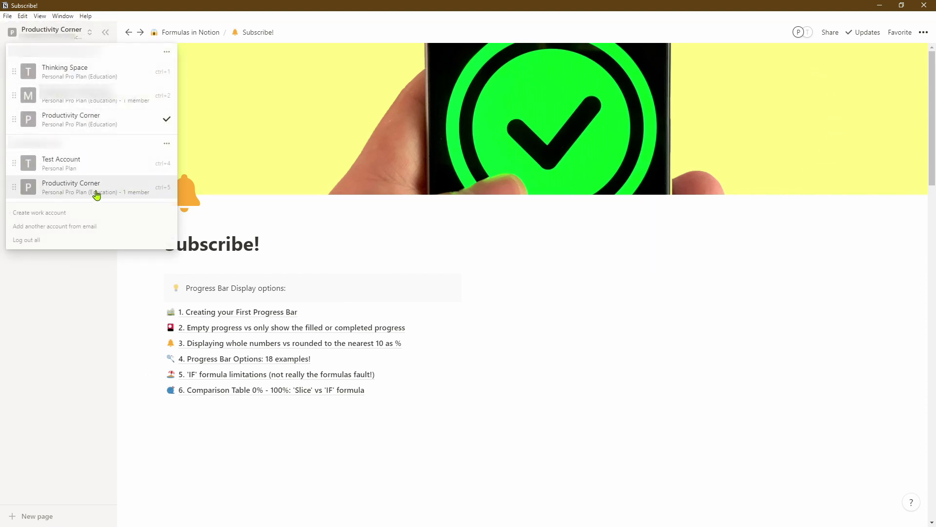
{"action": "left_click", "coordinate": [112, 194]}
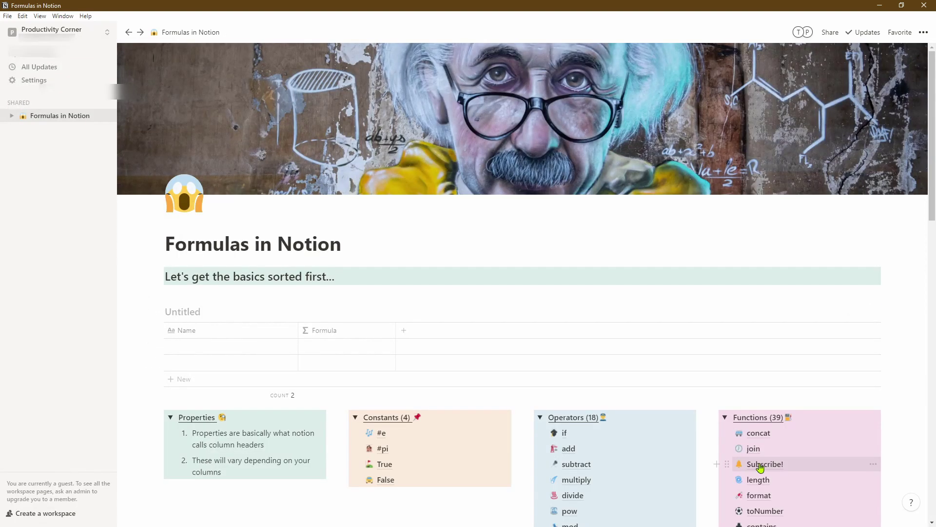
{"action": "left_click", "coordinate": [769, 465]}
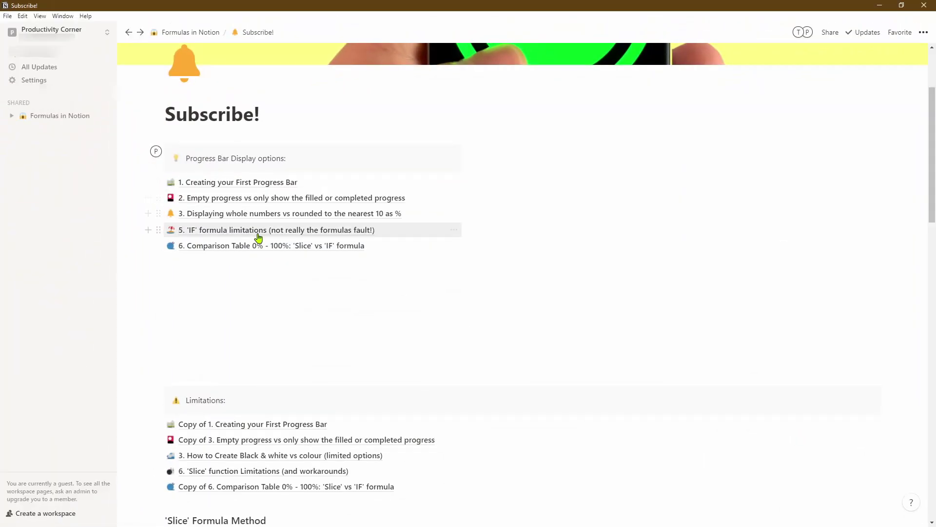
{"action": "scroll", "coordinate": [257, 238], "scroll_direction": "up", "scroll_amount": 3}
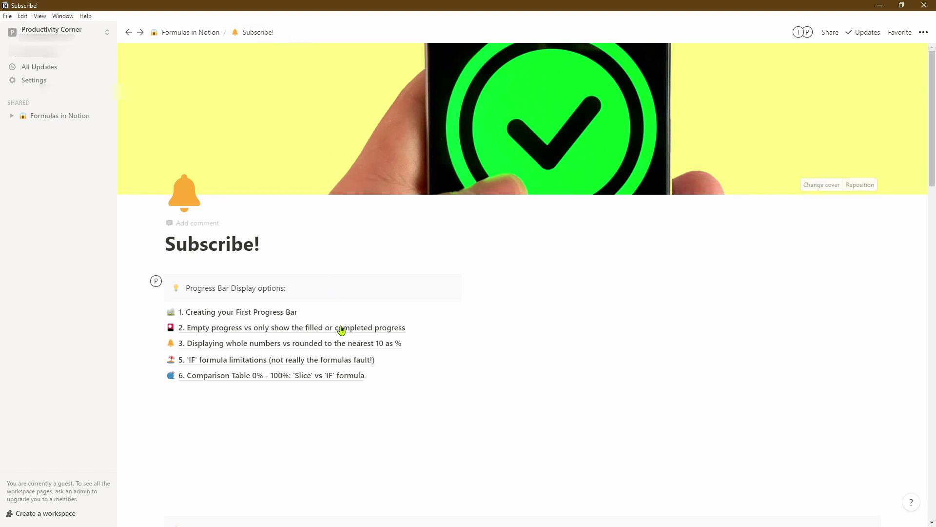
{"action": "mouse_move", "coordinate": [213, 360]}
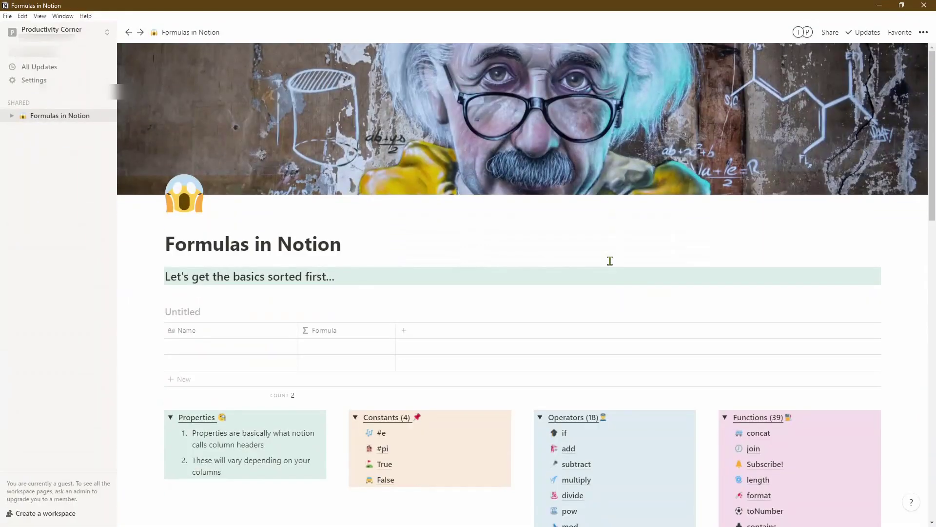
Step: Review the shared Formulas in Notion page and its sharing permissions as the guest
{"action": "scroll", "coordinate": [629, 303], "scroll_direction": "down", "scroll_amount": 3}
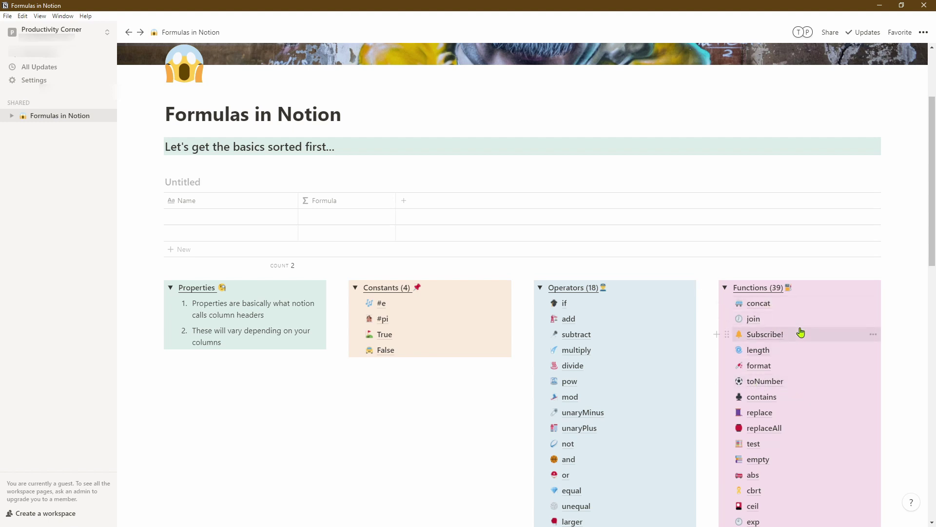
{"action": "scroll", "coordinate": [802, 334], "scroll_direction": "up", "scroll_amount": 3}
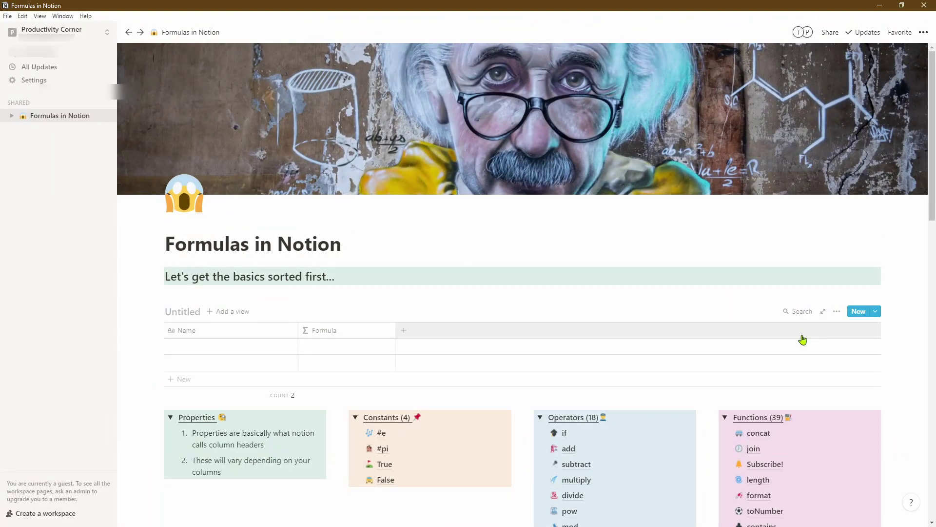
{"action": "left_click", "coordinate": [832, 34]}
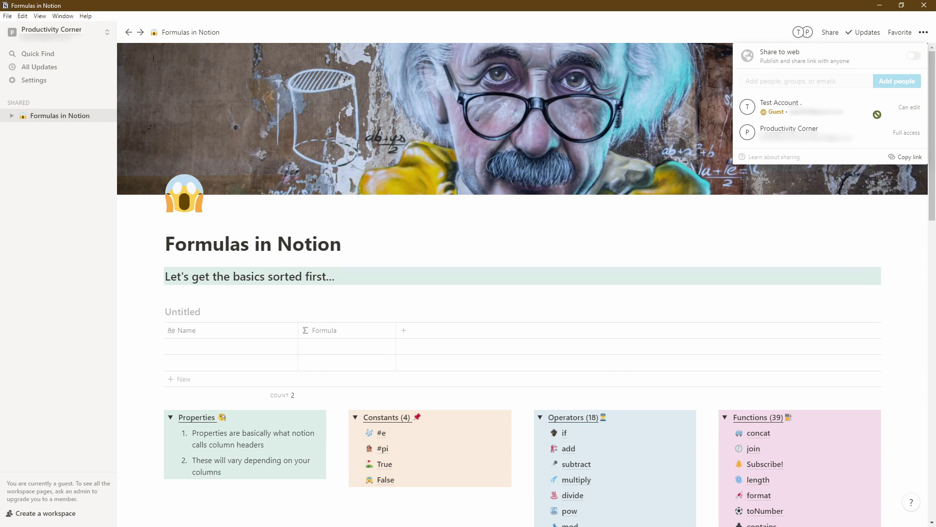
{"action": "left_click", "coordinate": [743, 35]}
Step: Switch to the owner's Productivity Corner workspace and remove the Test Account guest from the Formulas in Notion page
{"action": "left_click", "coordinate": [49, 29]}
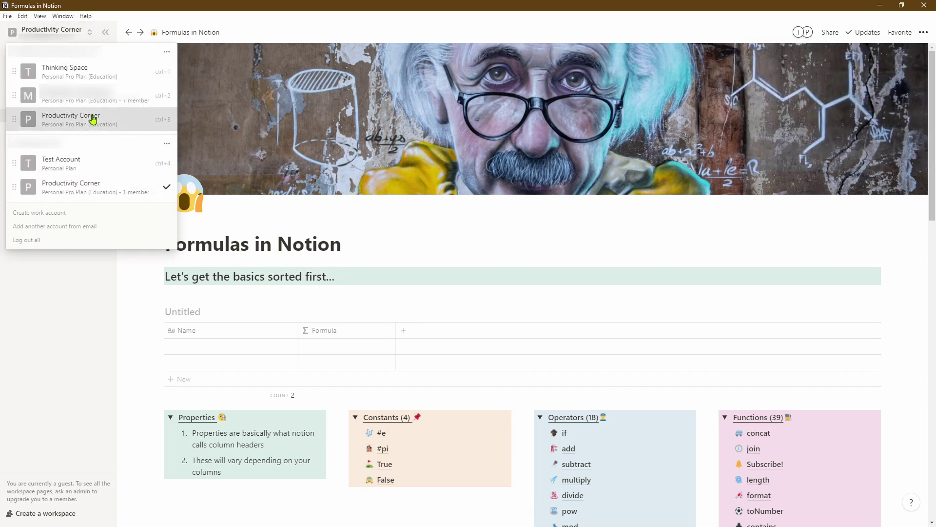
{"action": "left_click", "coordinate": [93, 119]}
{"action": "left_click", "coordinate": [830, 33]}
{"action": "left_click", "coordinate": [875, 109]}
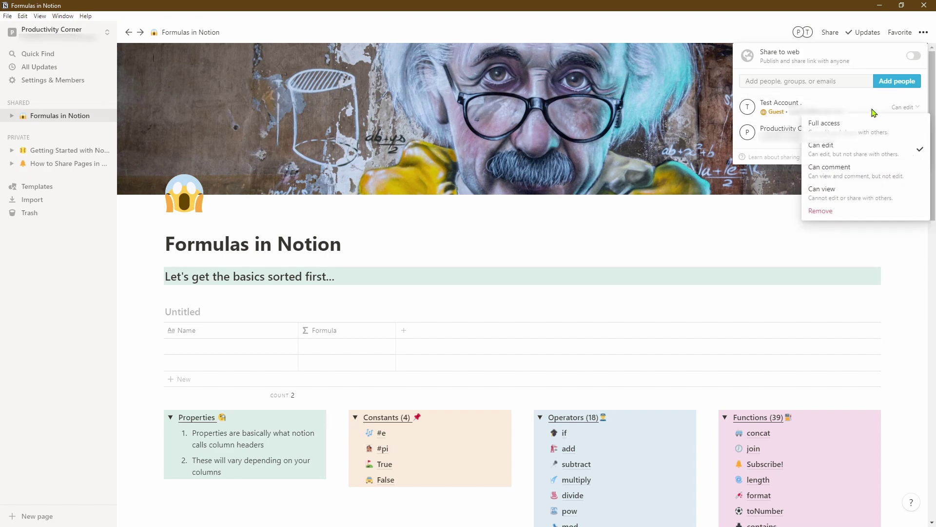
{"action": "left_click", "coordinate": [838, 211]}
{"action": "left_click", "coordinate": [782, 31]}
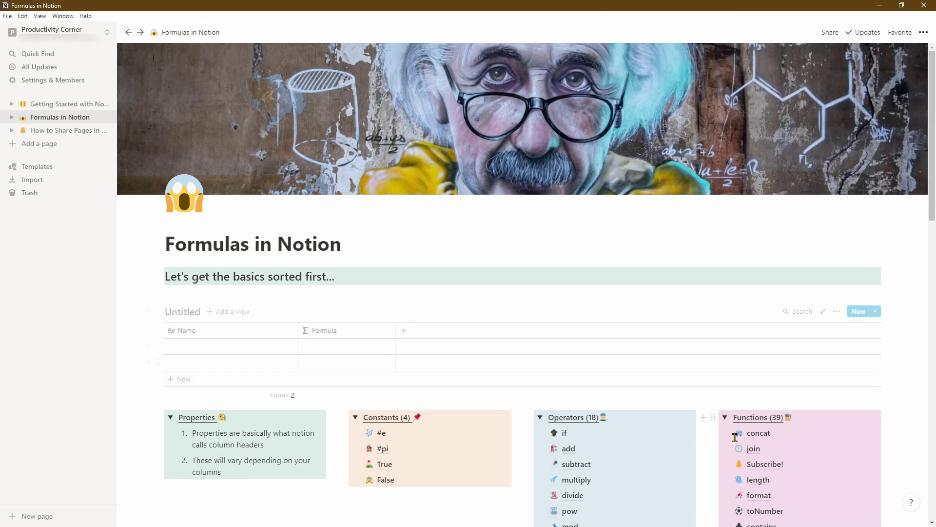
Step: Open the restricted Progress Bar Options: 18 examples! subpage under Subscribe! and share it with Test Account with Can edit access
{"action": "left_click", "coordinate": [773, 464]}
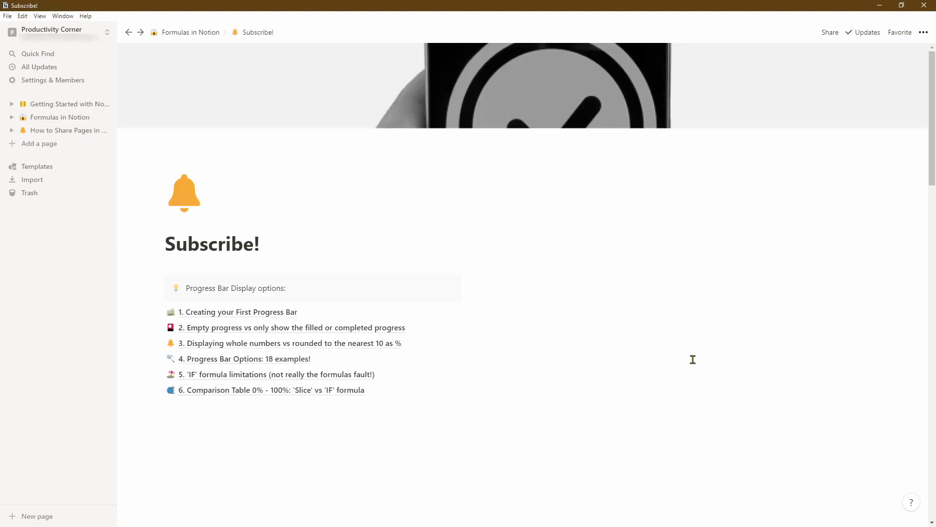
{"action": "left_click", "coordinate": [236, 360]}
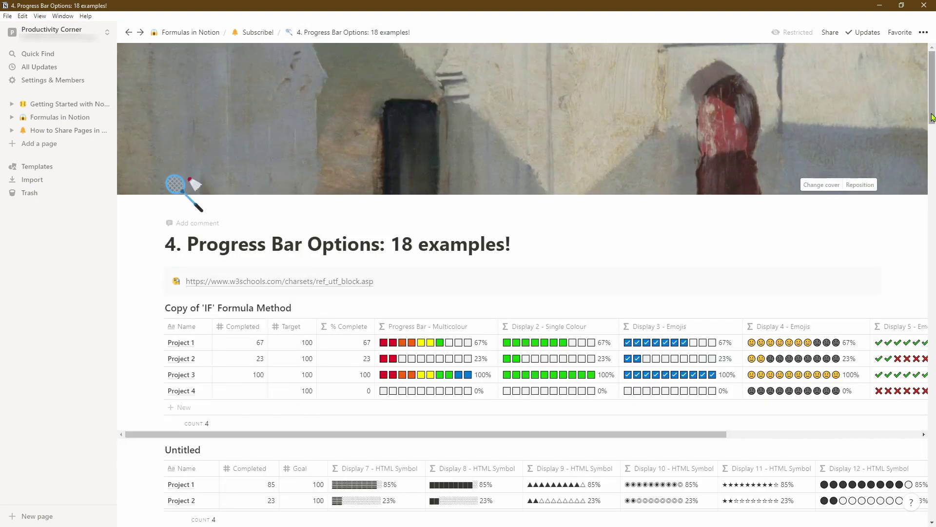
{"action": "mouse_move", "coordinate": [929, 69]}
{"action": "left_mouse_down"}
{"action": "mouse_move", "coordinate": [929, 115]}
{"action": "mouse_move", "coordinate": [928, 69]}
{"action": "left_mouse_up"}
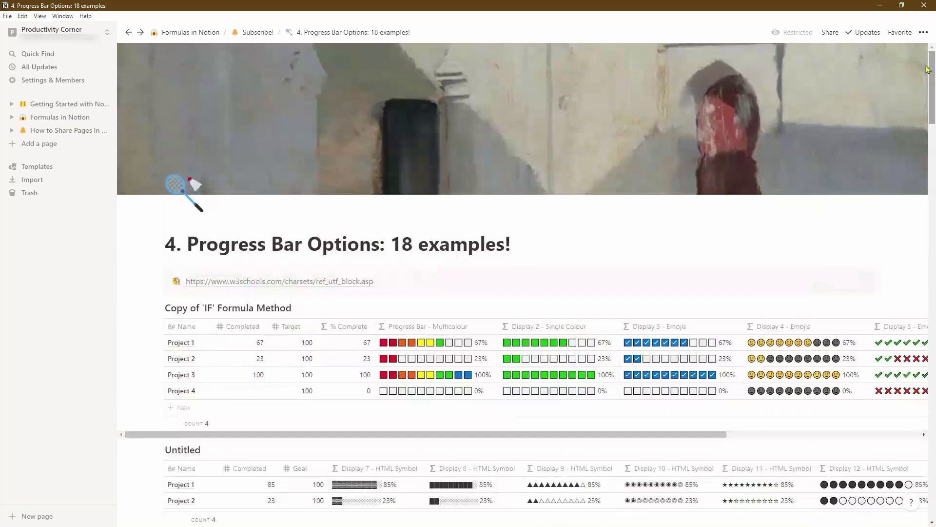
{"action": "left_click", "coordinate": [830, 32]}
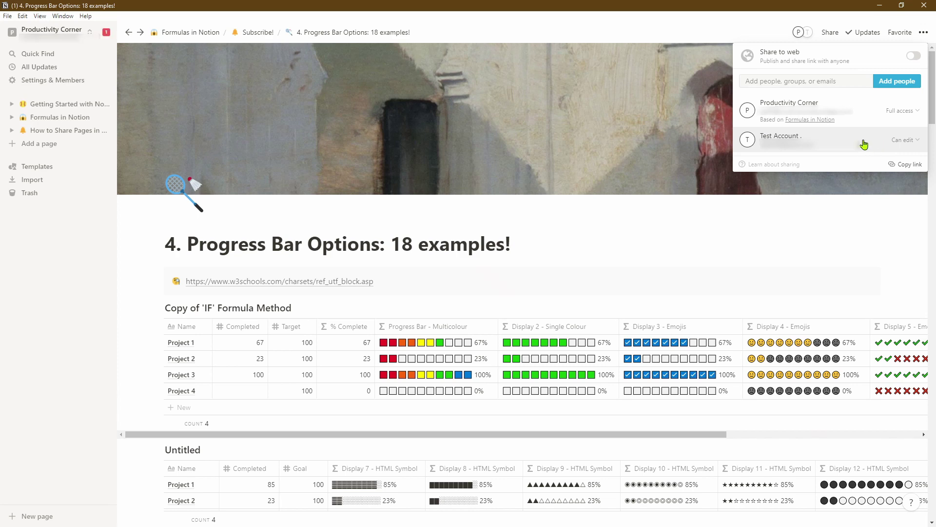
Step: Log the Test Account's login out and add it back as another account from email
{"action": "left_click", "coordinate": [51, 30]}
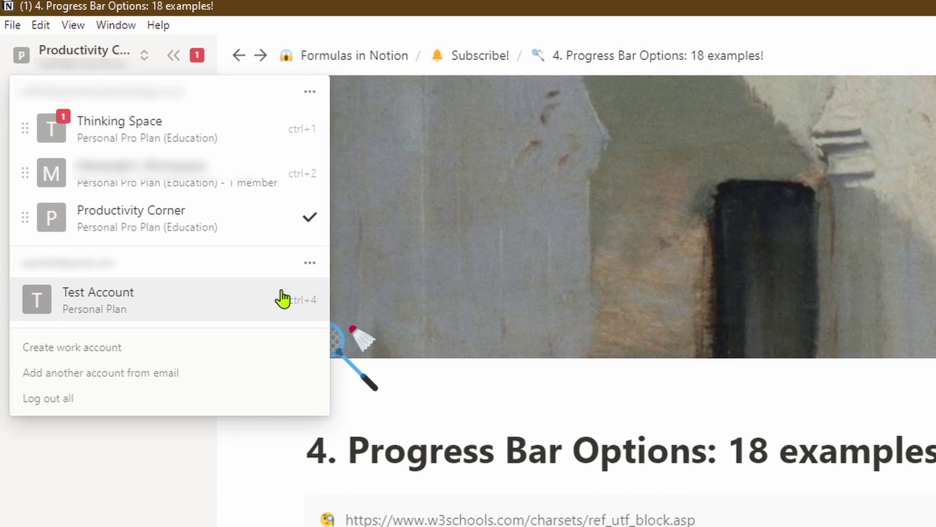
{"action": "left_click", "coordinate": [309, 265]}
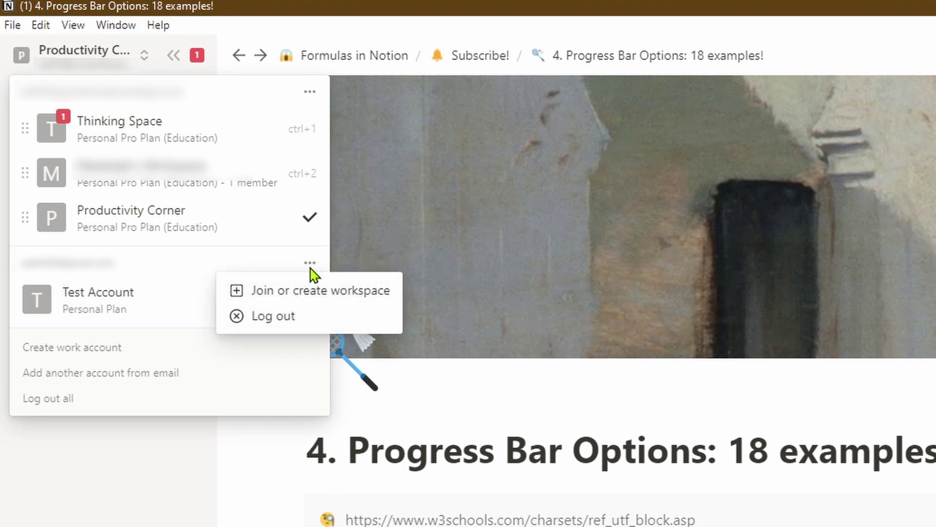
{"action": "left_click", "coordinate": [326, 321]}
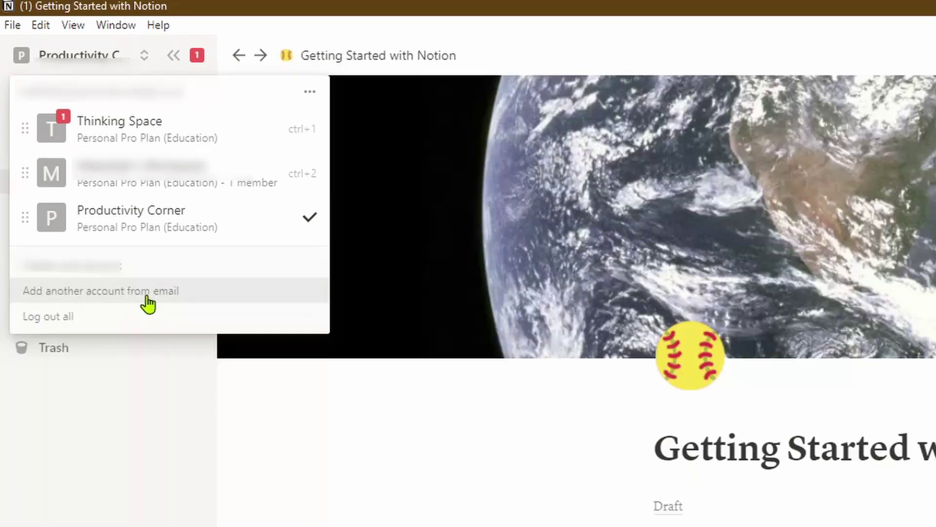
{"action": "left_click", "coordinate": [228, 292]}
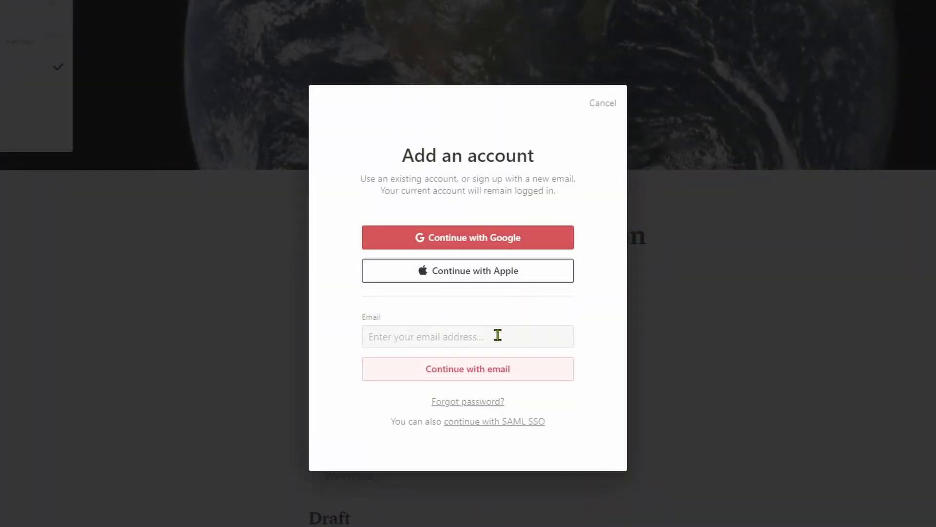
{"action": "left_click", "coordinate": [492, 329]}
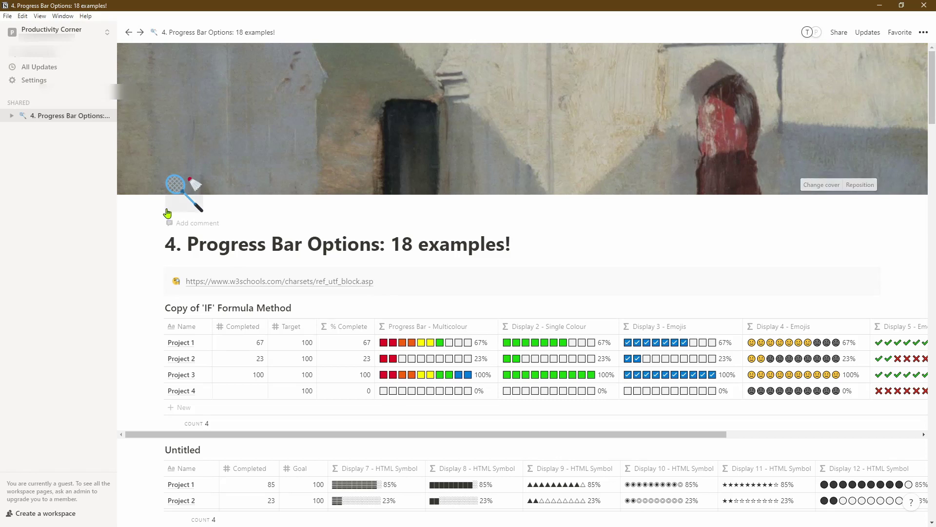
Step: View the shared Progress Bar Options: 18 examples! page in the guest account's Productivity Corner workspace
{"action": "left_click", "coordinate": [75, 33]}
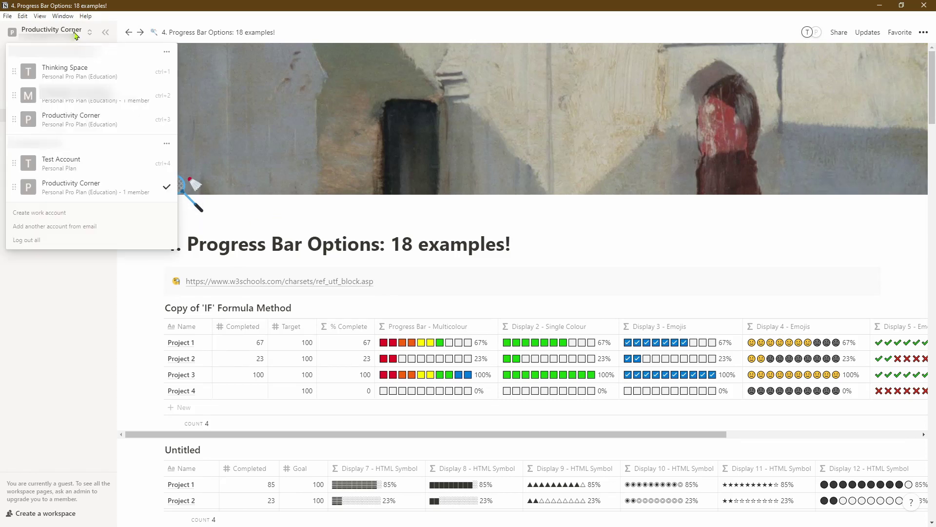
{"action": "left_click", "coordinate": [130, 188]}
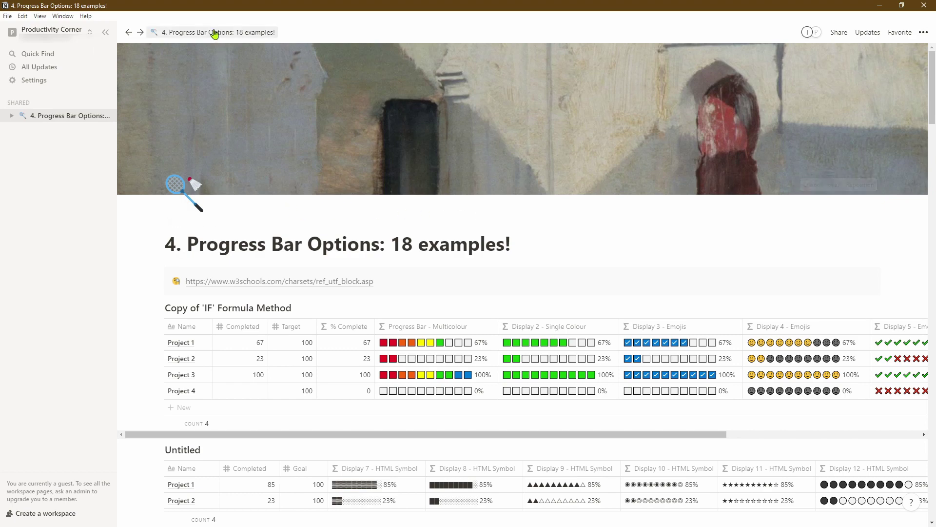
{"action": "mouse_move", "coordinate": [930, 88]}
{"action": "left_mouse_down"}
{"action": "mouse_move", "coordinate": [930, 317]}
{"action": "mouse_move", "coordinate": [929, 85]}
{"action": "left_mouse_up"}
{"action": "scroll", "coordinate": [811, 419], "scroll_direction": "down", "scroll_amount": 10}
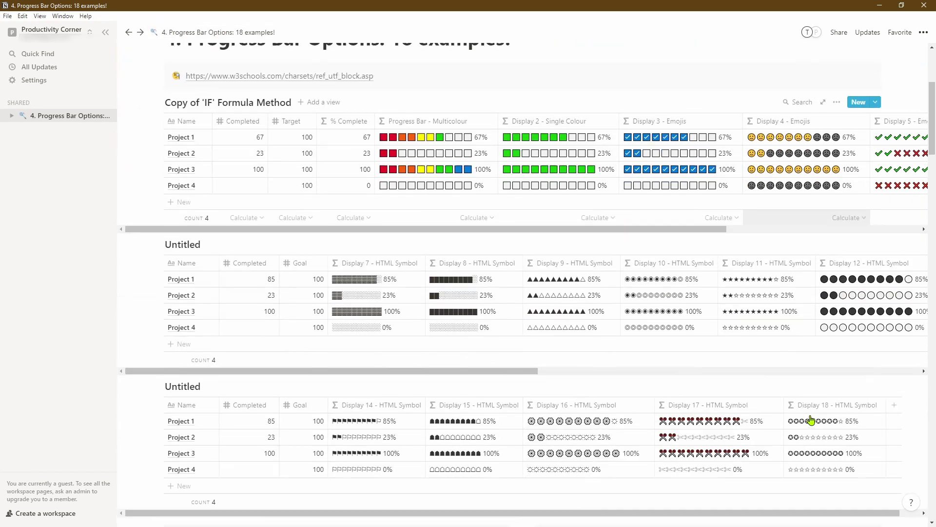
{"action": "scroll", "coordinate": [811, 417], "scroll_direction": "up", "scroll_amount": 10}
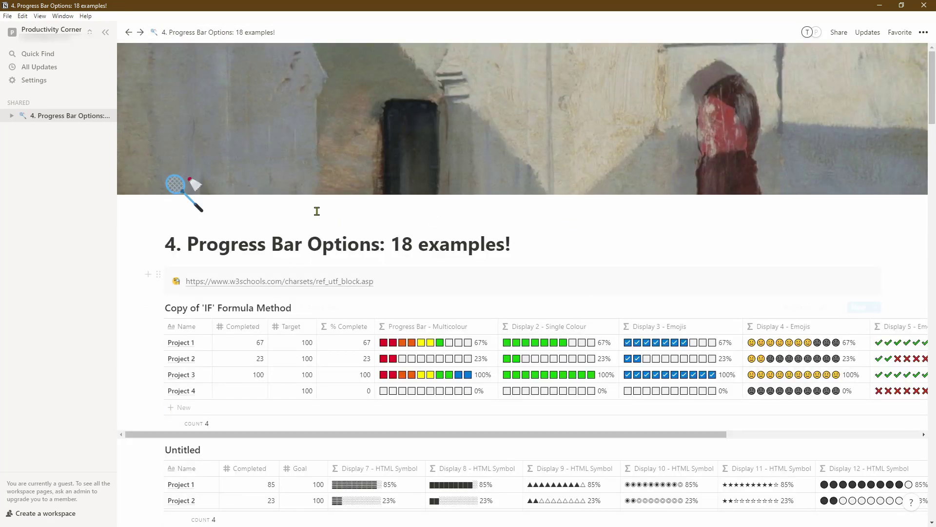
Step: Duplicate the shared Progress Bar Options: 18 examples! page to the Test Account workspace, and open the workspace switcher there
{"action": "left_click", "coordinate": [105, 118]}
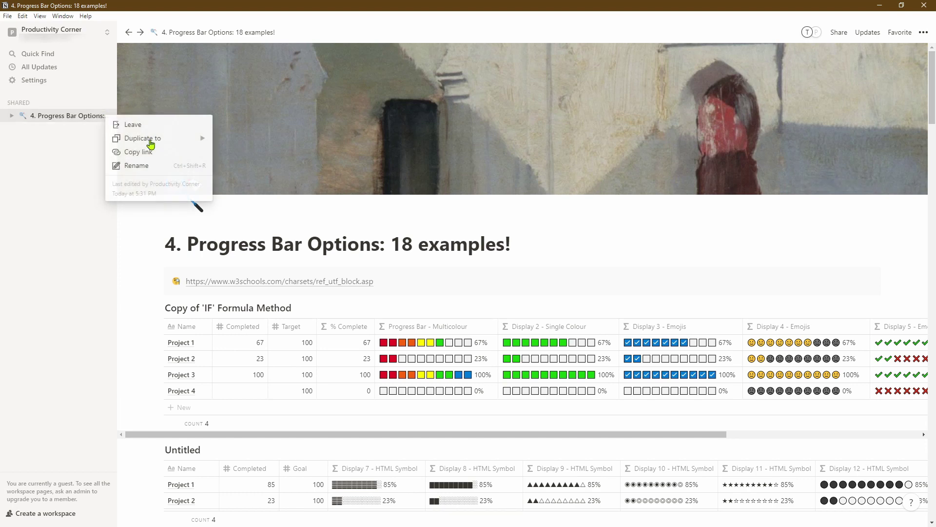
{"action": "mouse_move", "coordinate": [168, 139]}
{"action": "left_click", "coordinate": [280, 141]}
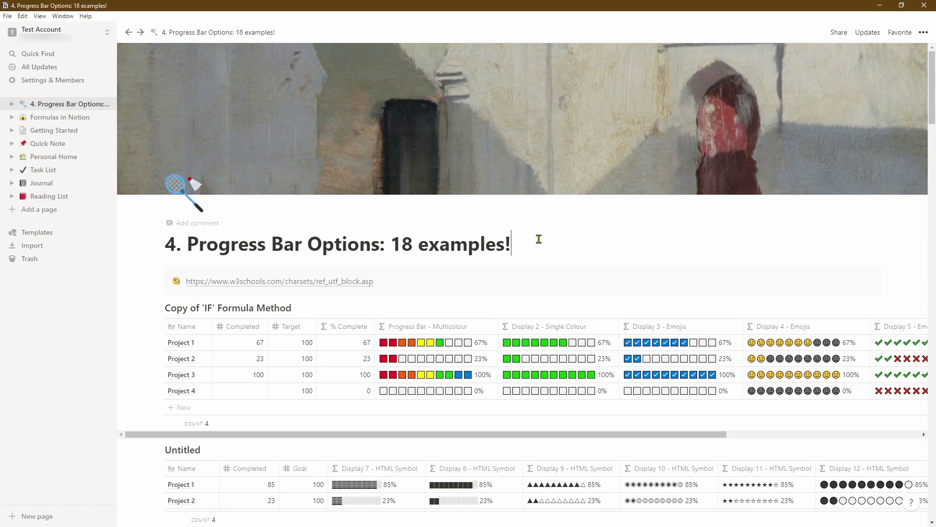
{"action": "left_click", "coordinate": [41, 30]}
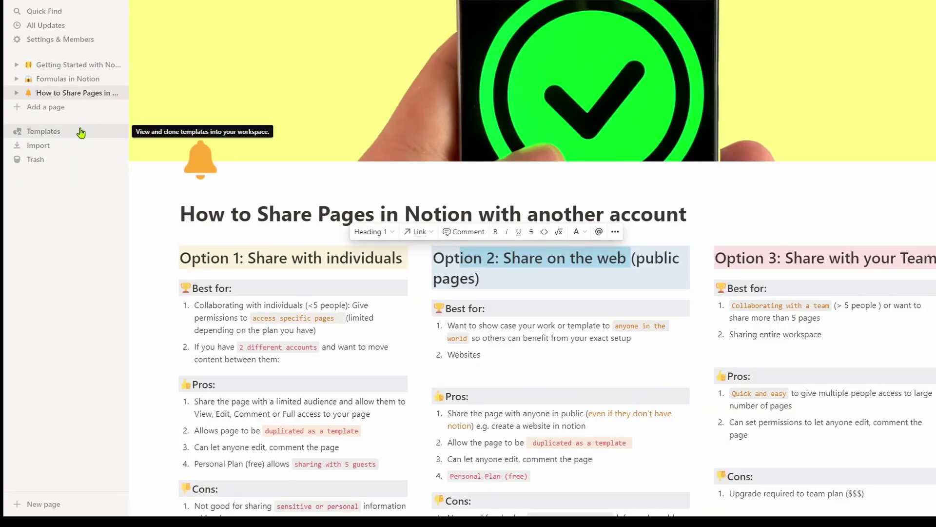
Step: Browse the template gallery, previewing the Personal CRM and Classroom Home education templates, and close it without using one
{"action": "left_click", "coordinate": [80, 132]}
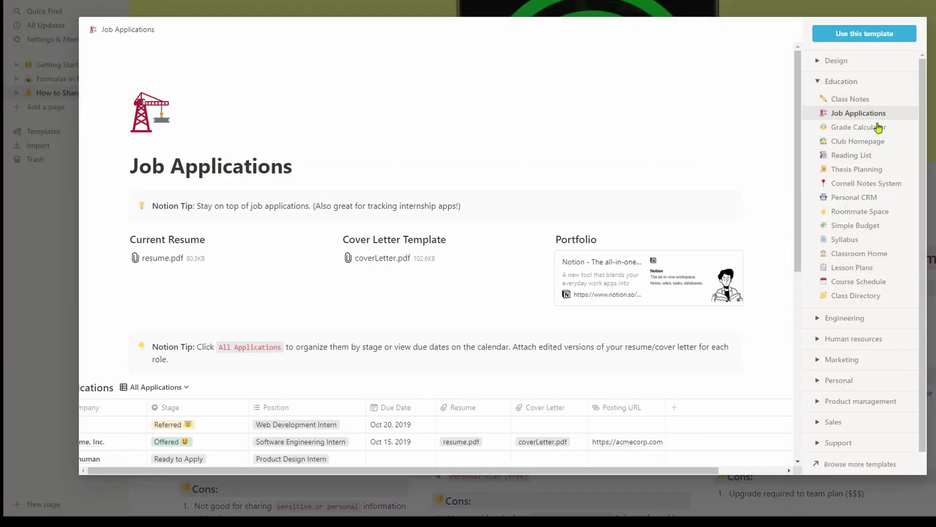
{"action": "left_click", "coordinate": [882, 200]}
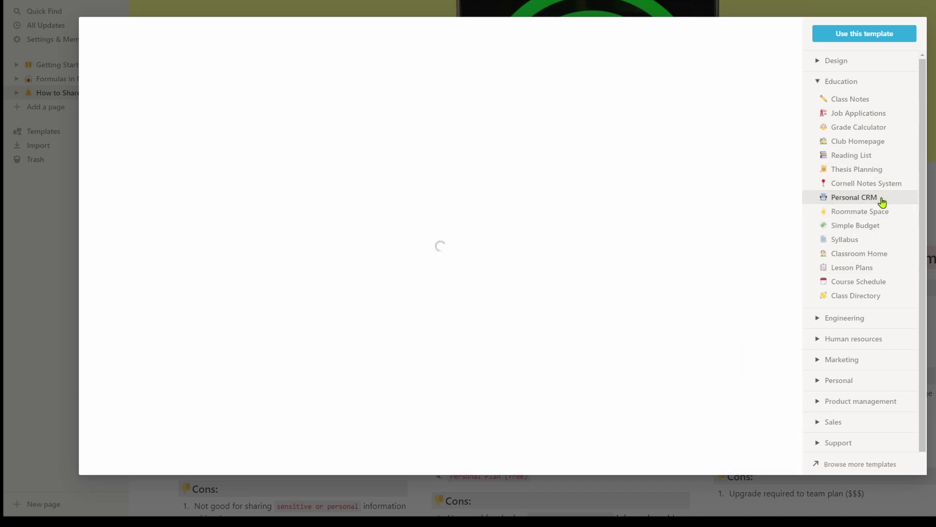
{"action": "left_click", "coordinate": [880, 251]}
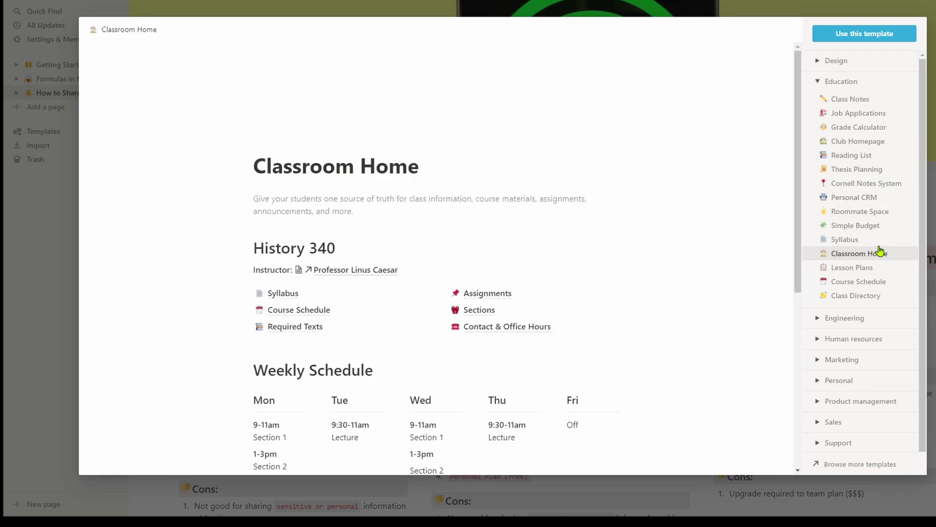
{"action": "scroll", "coordinate": [876, 245], "scroll_direction": "down", "scroll_amount": 1}
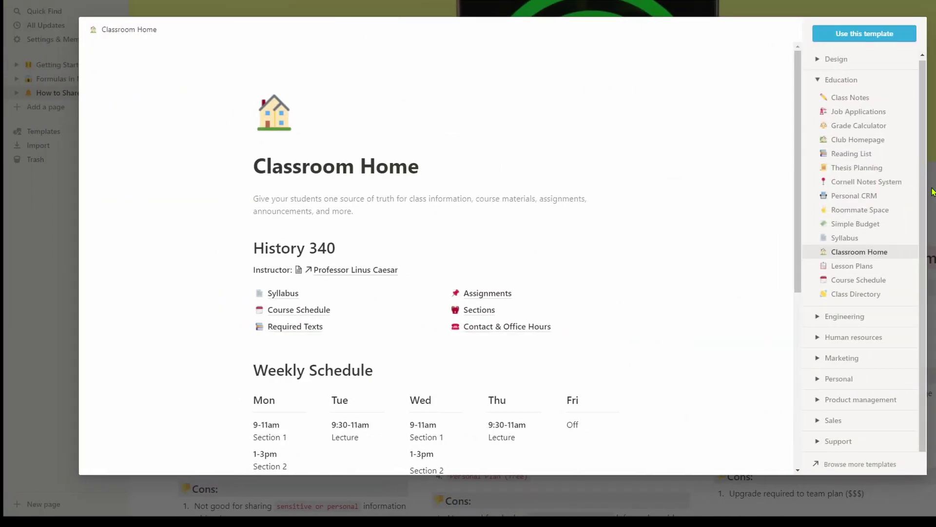
{"action": "left_click", "coordinate": [933, 191]}
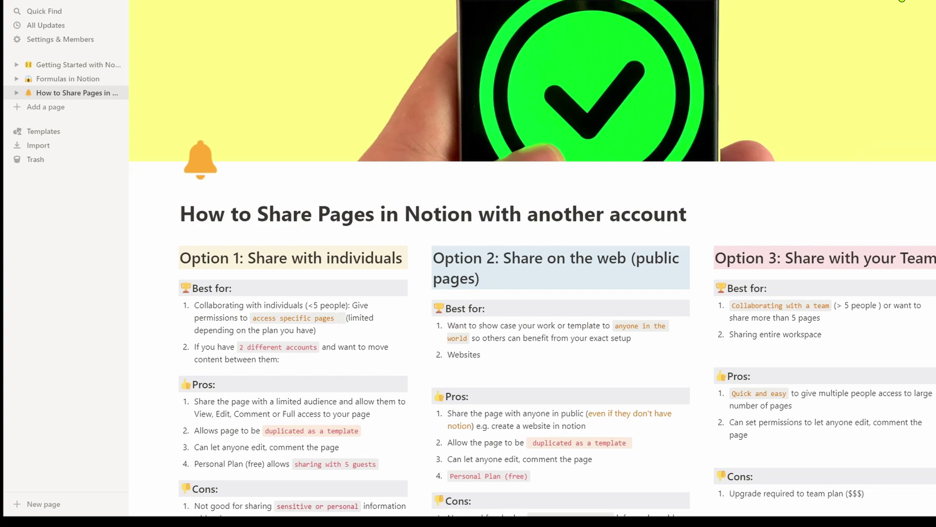
Step: Share the How to Share Pages in Notion with another account page to the web and copy its public link
{"action": "left_click", "coordinate": [857, 4]}
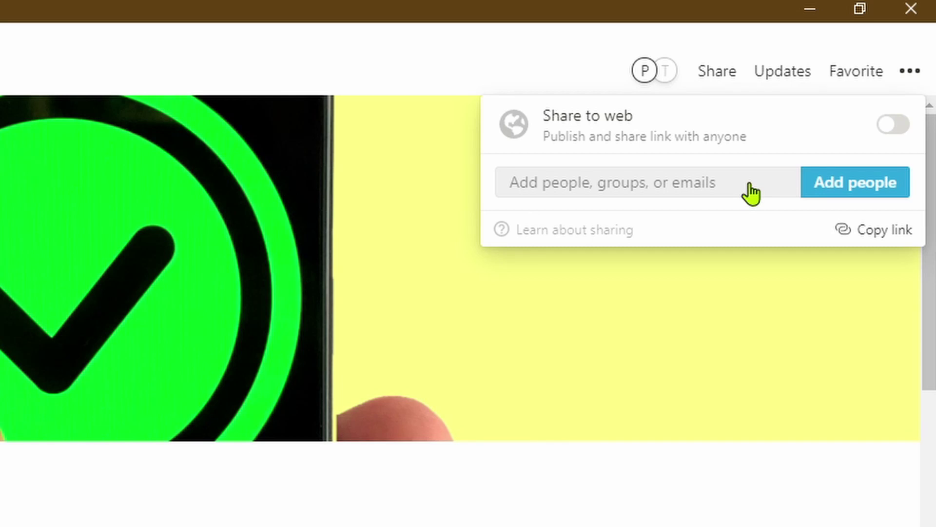
{"action": "mouse_move", "coordinate": [548, 121]}
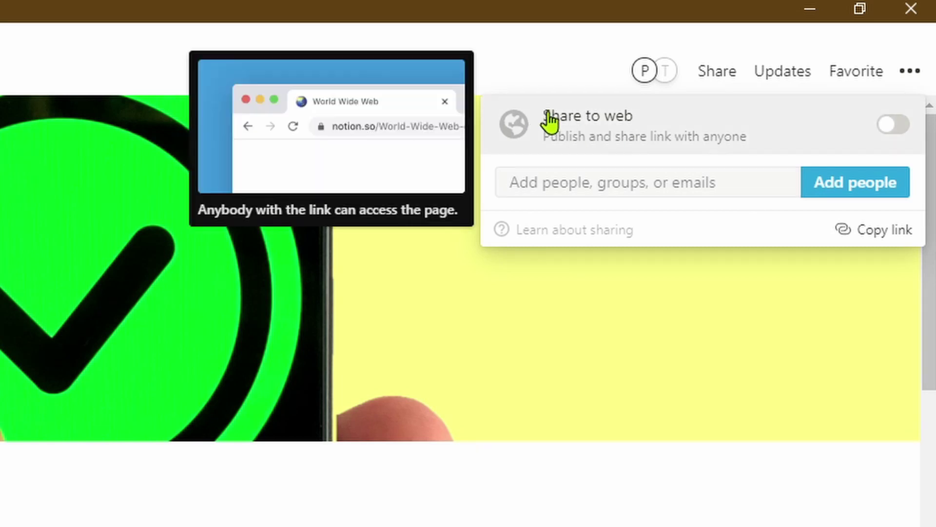
{"action": "left_click", "coordinate": [901, 128]}
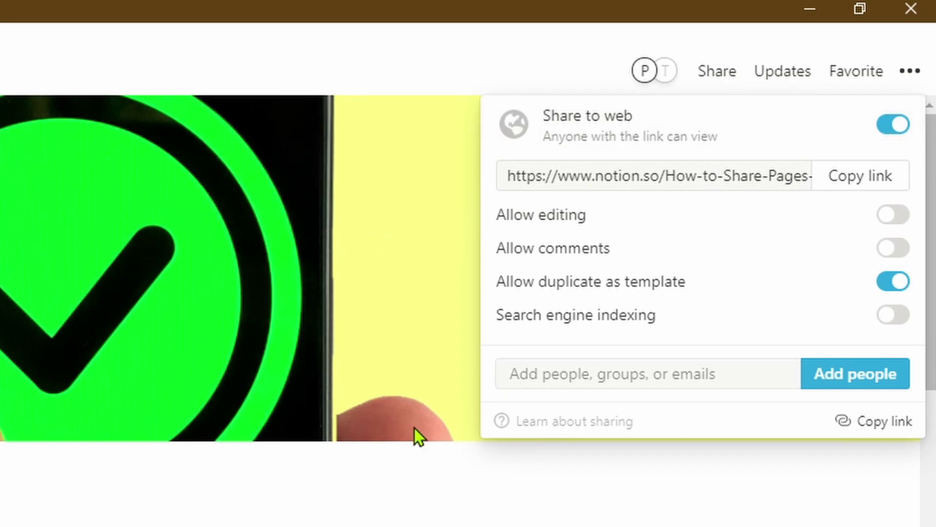
{"action": "mouse_move", "coordinate": [798, 219]}
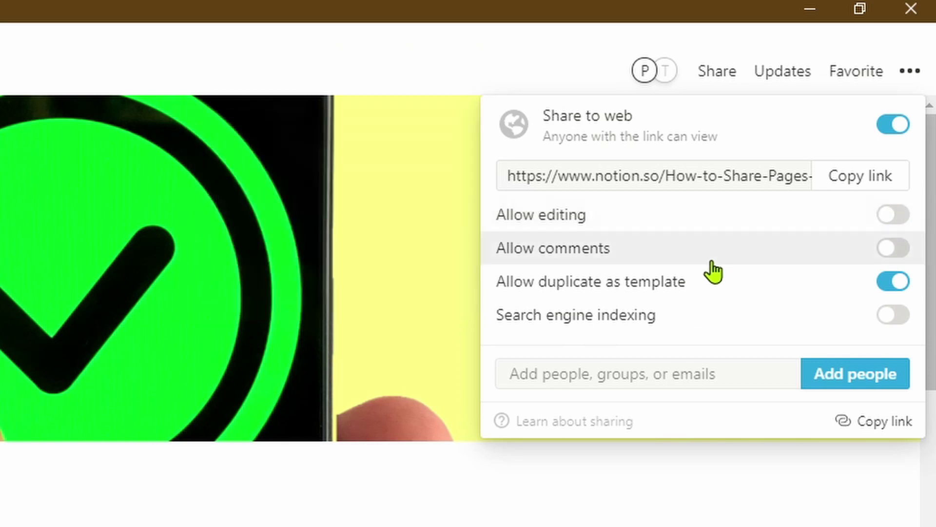
{"action": "mouse_move", "coordinate": [733, 290]}
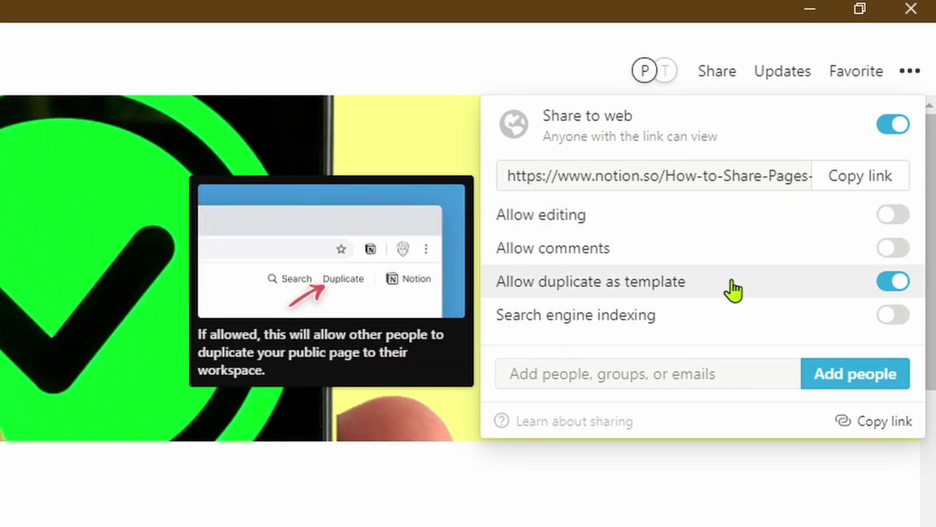
{"action": "mouse_move", "coordinate": [678, 320]}
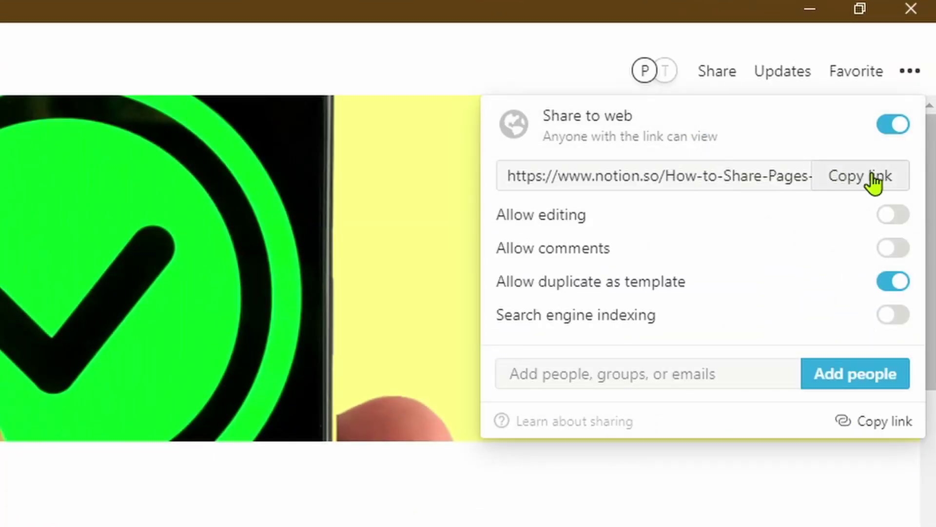
{"action": "left_click", "coordinate": [874, 183]}
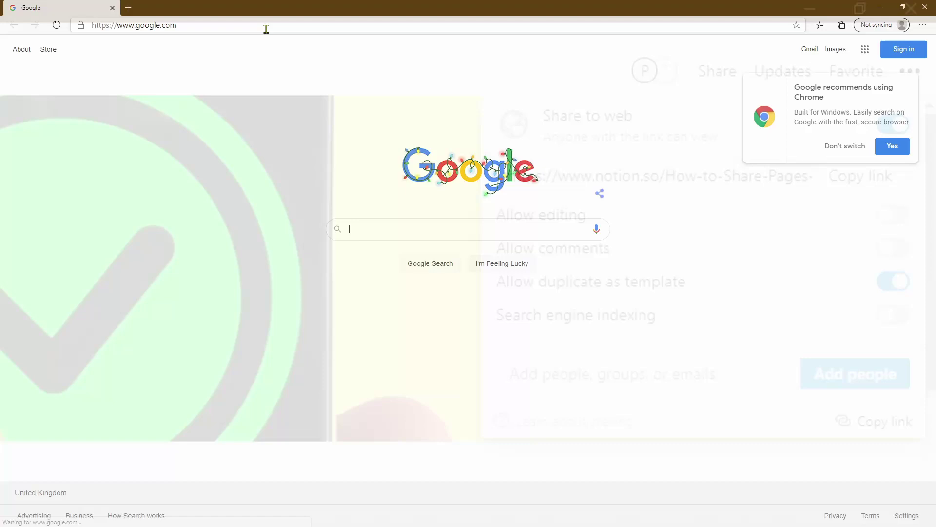
Step: Switch to the web browser and open the page's copied public link to view it as a visitor
{"action": "left_click", "coordinate": [267, 28]}
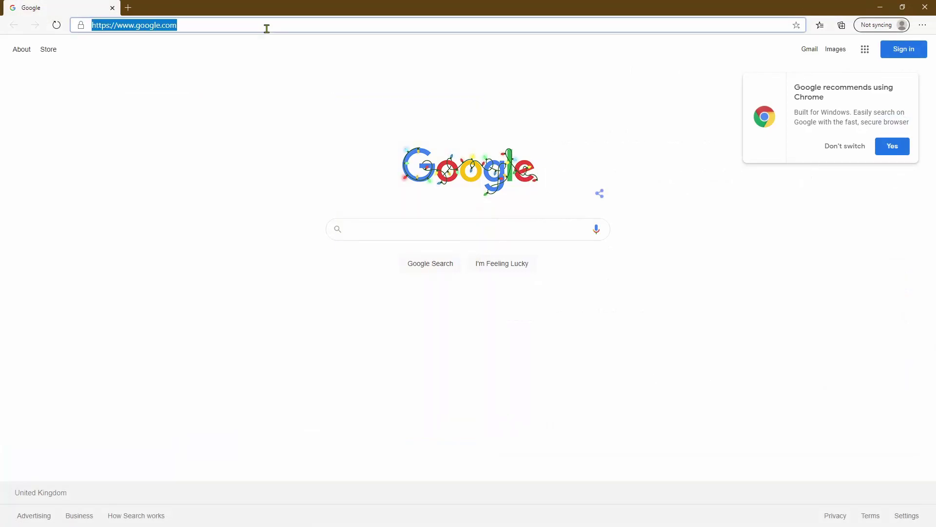
{"action": "type", "text": "https://www.notion.so/How-to-Share-Pages-in-Notion-with-another-account-c80d74a55d764fe9b003069d8f21826b"}
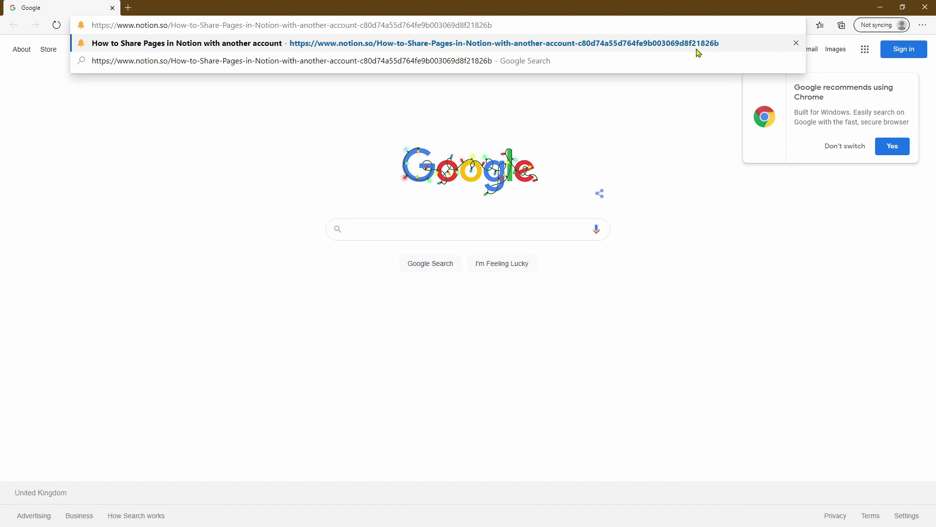
{"action": "left_click", "coordinate": [585, 51]}
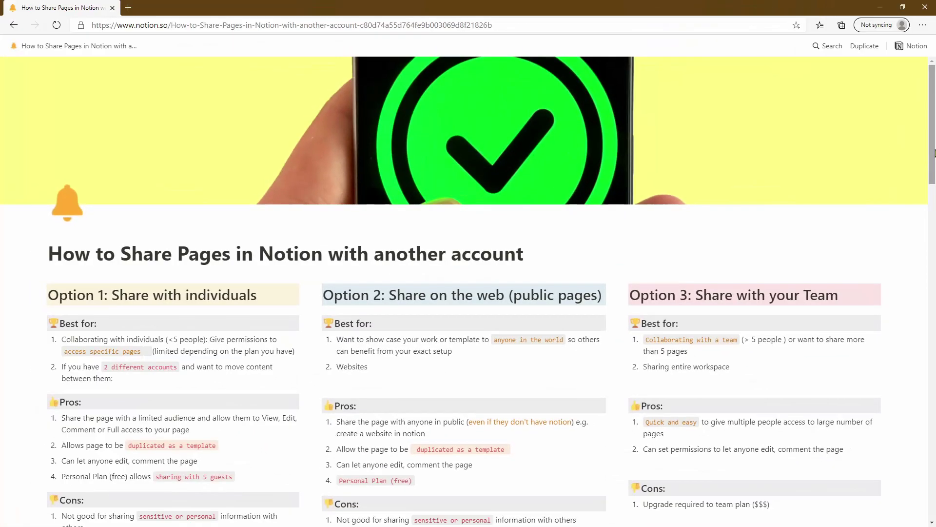
{"action": "left_click_drag", "start_coordinate": [934, 177], "coordinate": [824, 49]}
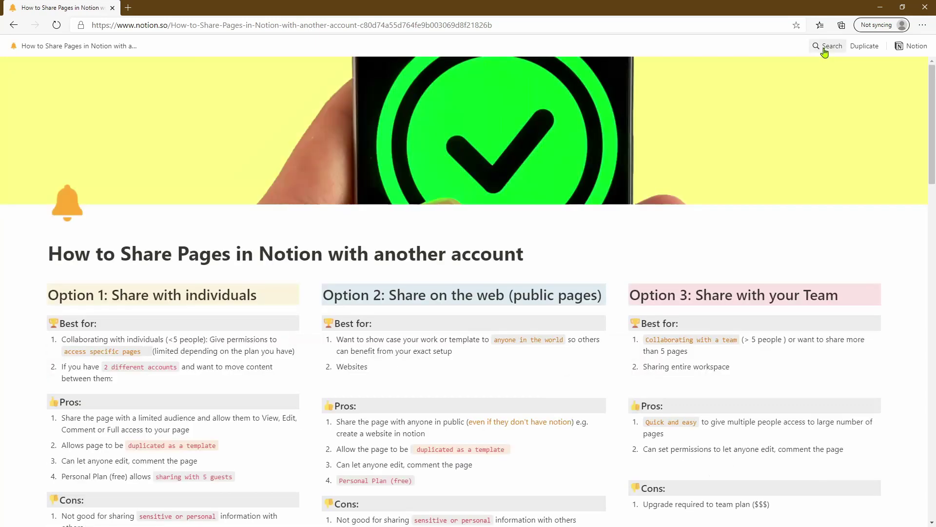
Step: Duplicate the public page into the Test Account workspace, check the active workspace in the switcher, and look through the copy
{"action": "left_click", "coordinate": [863, 47]}
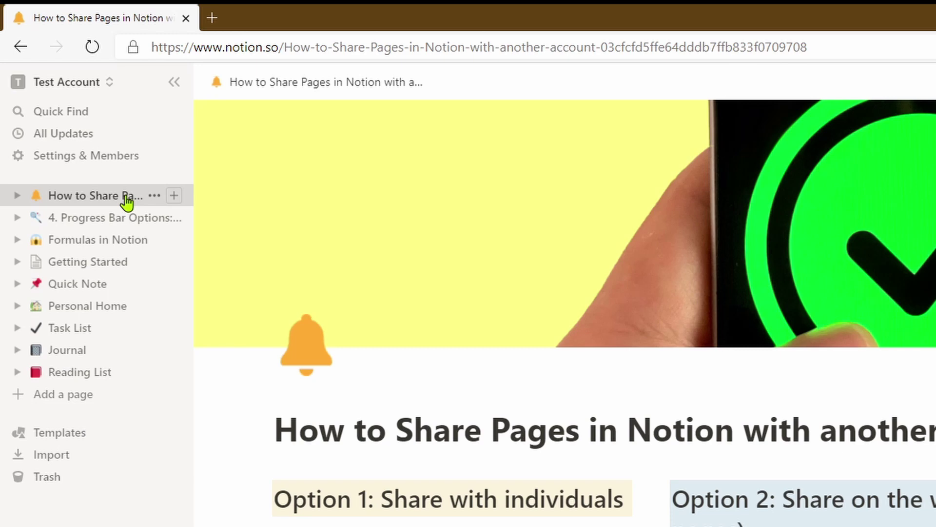
{"action": "left_click", "coordinate": [108, 90]}
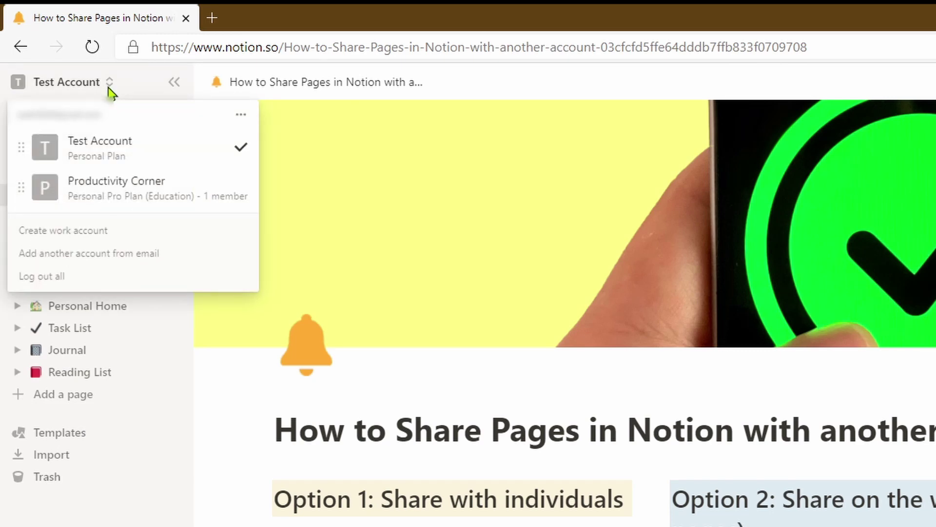
{"action": "key", "text": "Escape"}
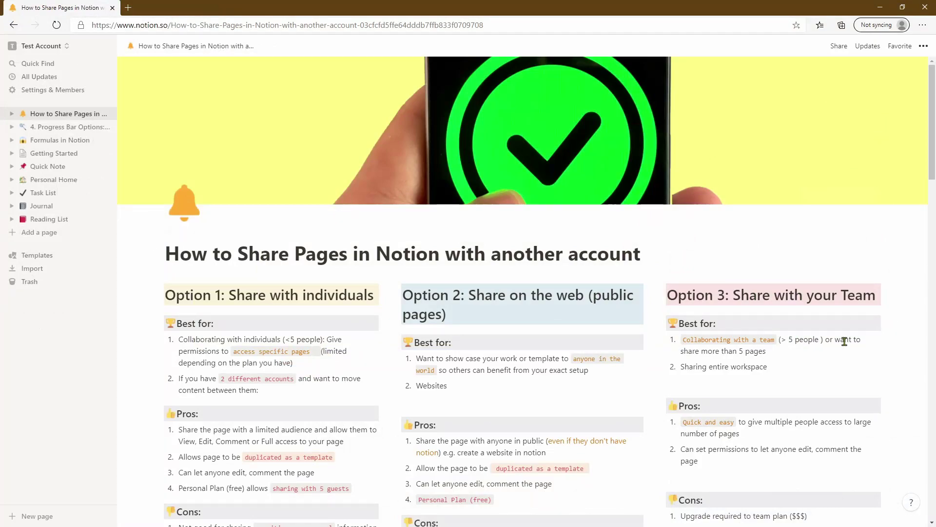
{"action": "left_click", "coordinate": [492, 295]}
{"action": "scroll", "coordinate": [726, 283], "scroll_direction": "down", "scroll_amount": 4}
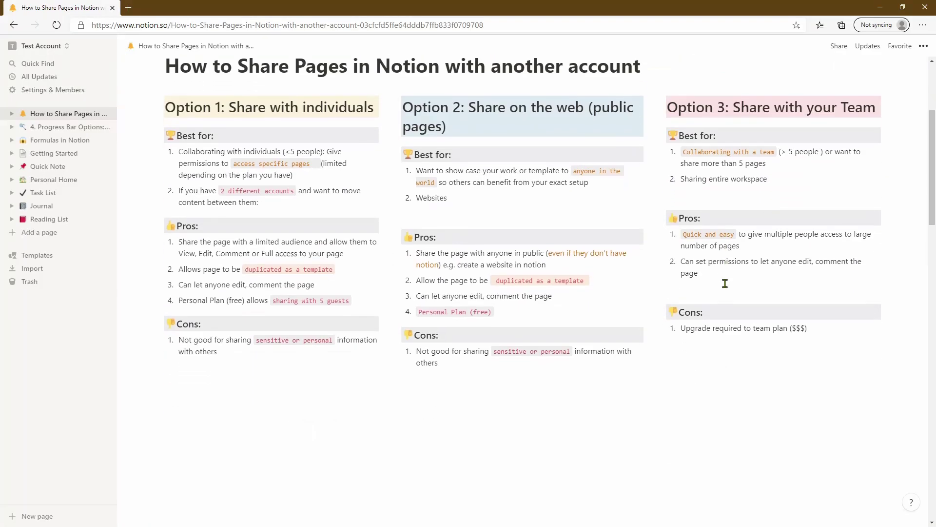
{"action": "scroll", "coordinate": [725, 283], "scroll_direction": "up", "scroll_amount": 4}
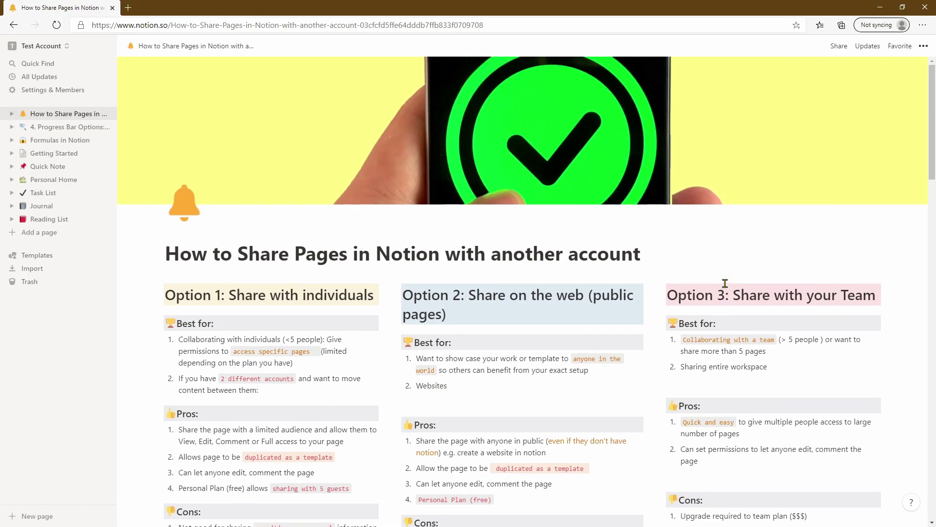
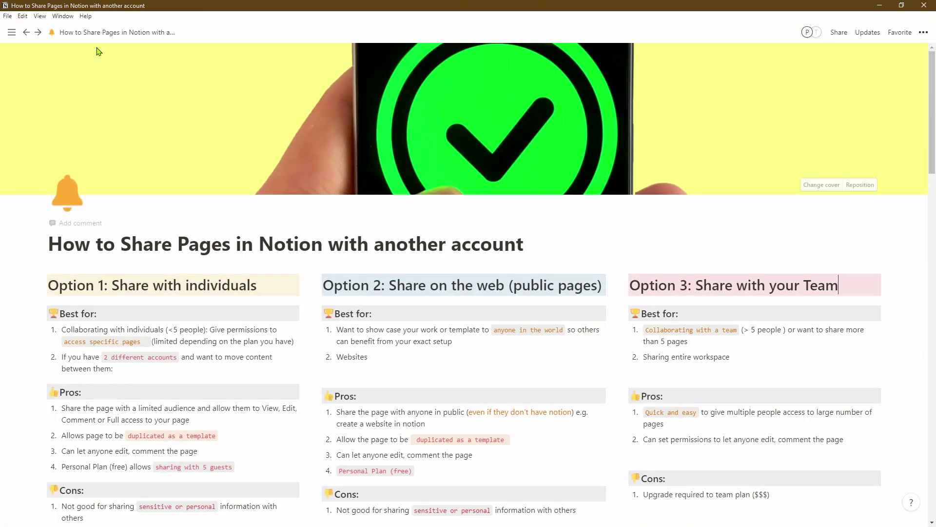
Step: Back in the Notion desktop app, show the sidebar and check the active Productivity Corner workspace in the workspace switcher
{"action": "left_click", "coordinate": [12, 33]}
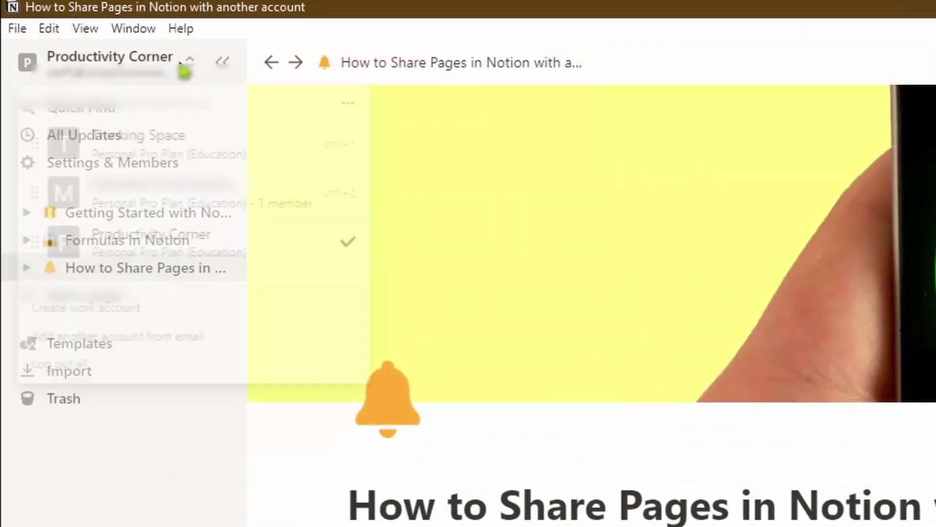
{"action": "left_click", "coordinate": [90, 36]}
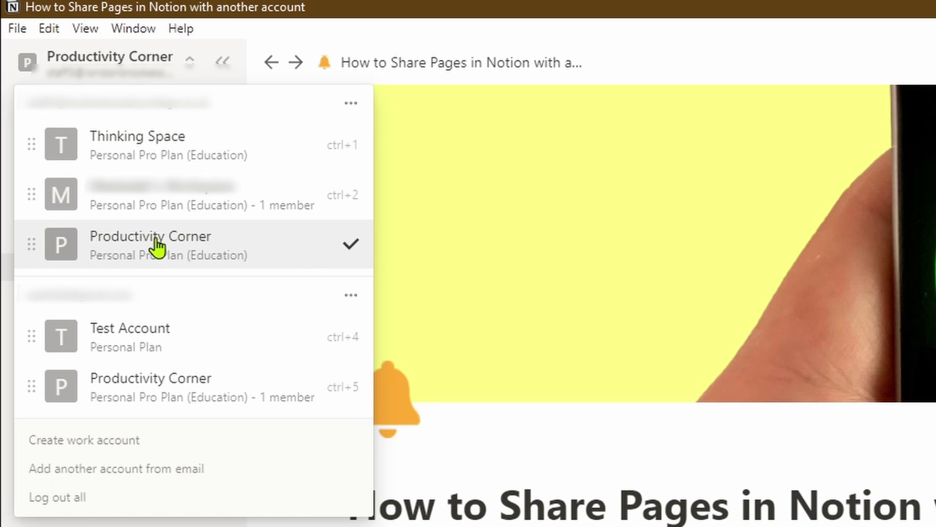
{"action": "left_click", "coordinate": [300, 249]}
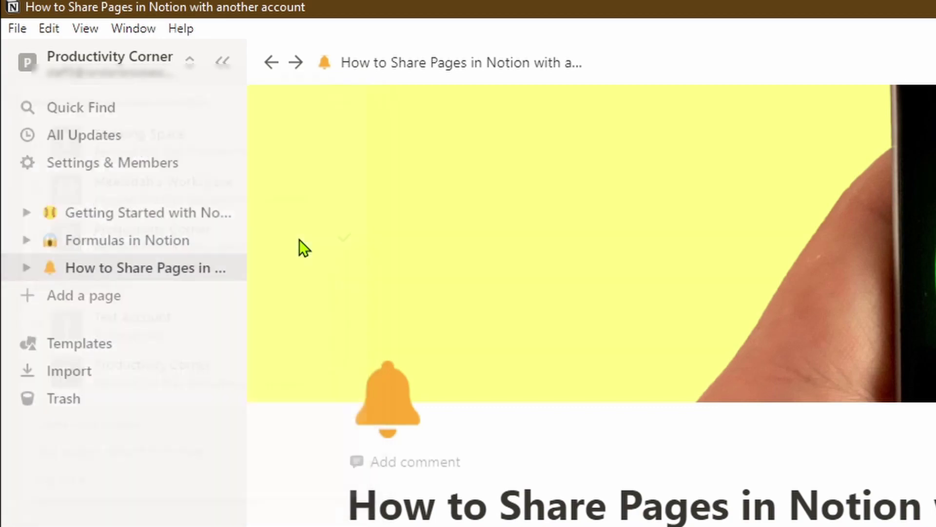
Step: Open the Productivity Corner member settings, try adding members, dismiss the upgrade, and view the available plans before closing the settings
{"action": "left_click", "coordinate": [152, 171]}
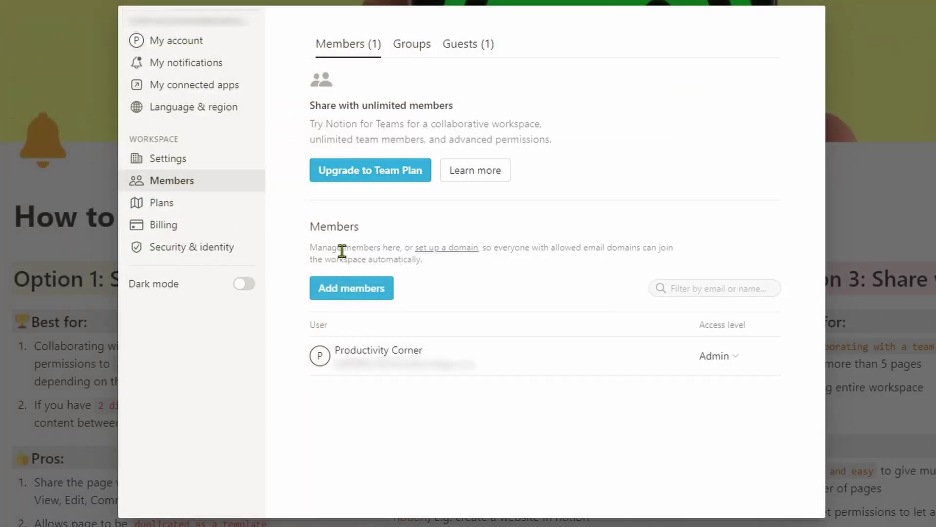
{"action": "mouse_move", "coordinate": [360, 298]}
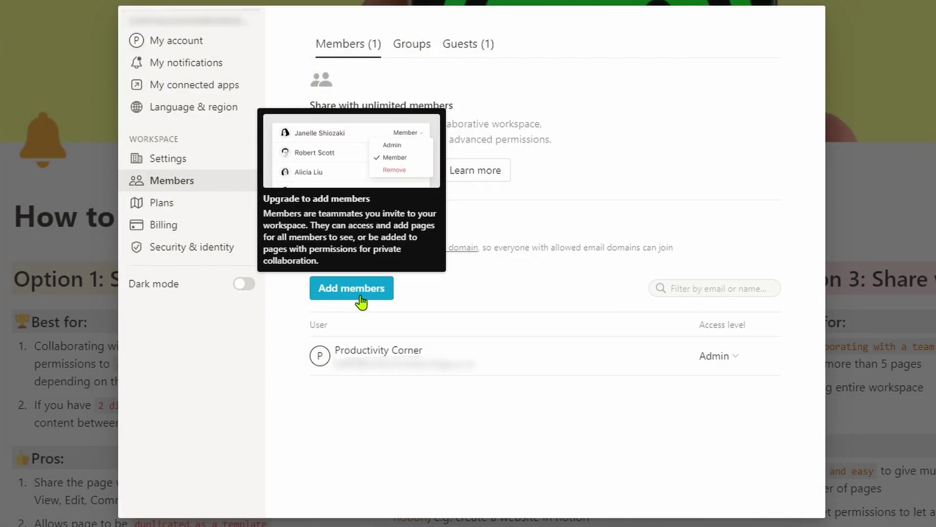
{"action": "left_click", "coordinate": [362, 297]}
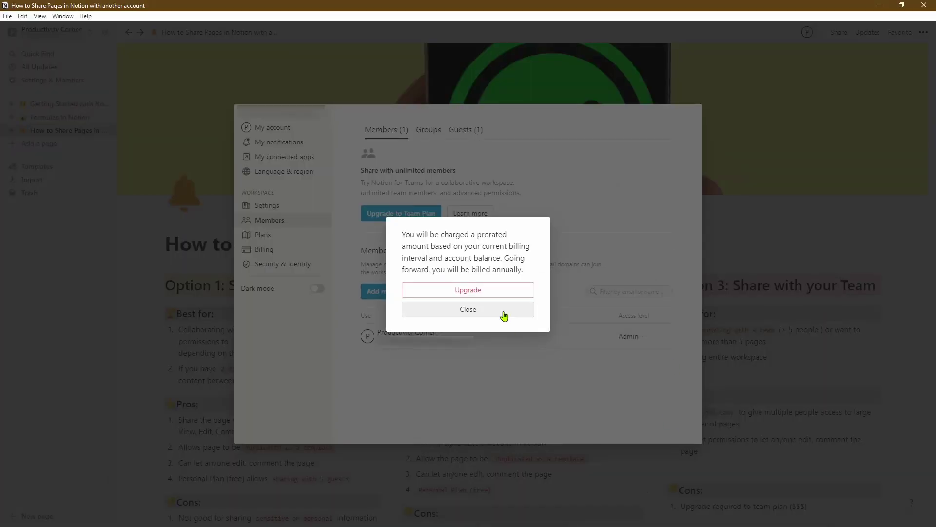
{"action": "left_click", "coordinate": [522, 322]}
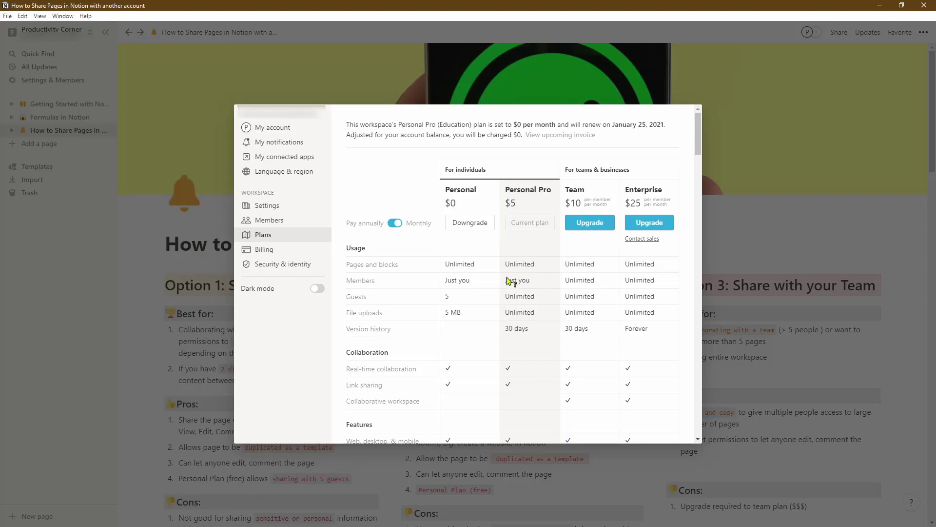
{"action": "key", "text": "Escape"}
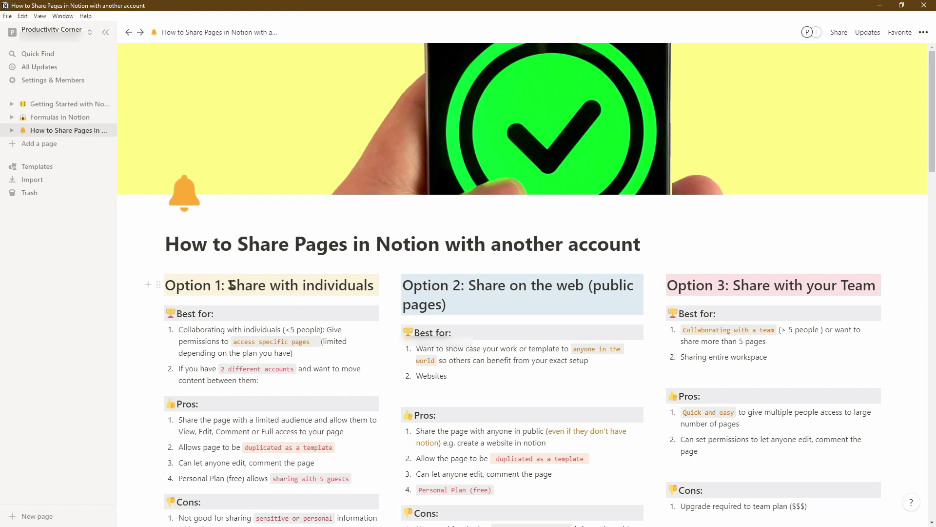
{"action": "left_click_drag", "start_coordinate": [231, 285], "coordinate": [470, 287]}
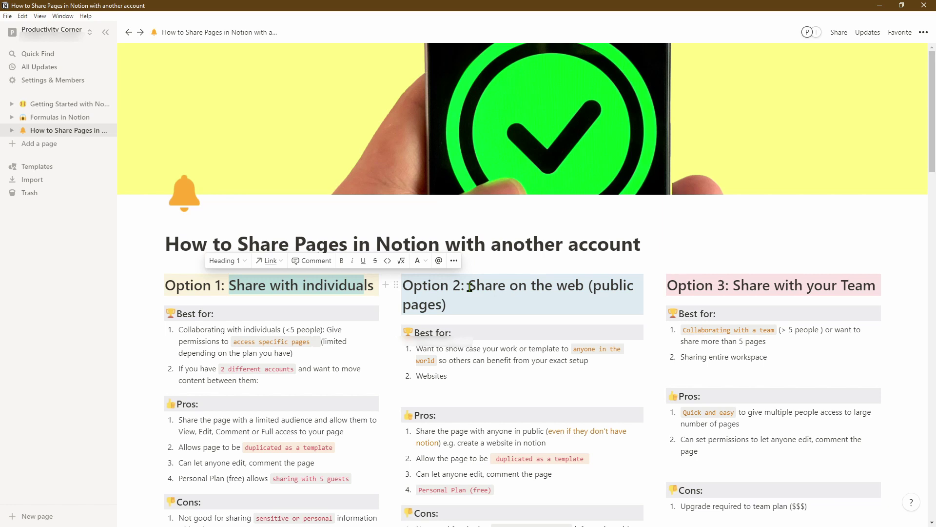
{"action": "left_click_drag", "start_coordinate": [470, 287], "coordinate": [584, 287]}
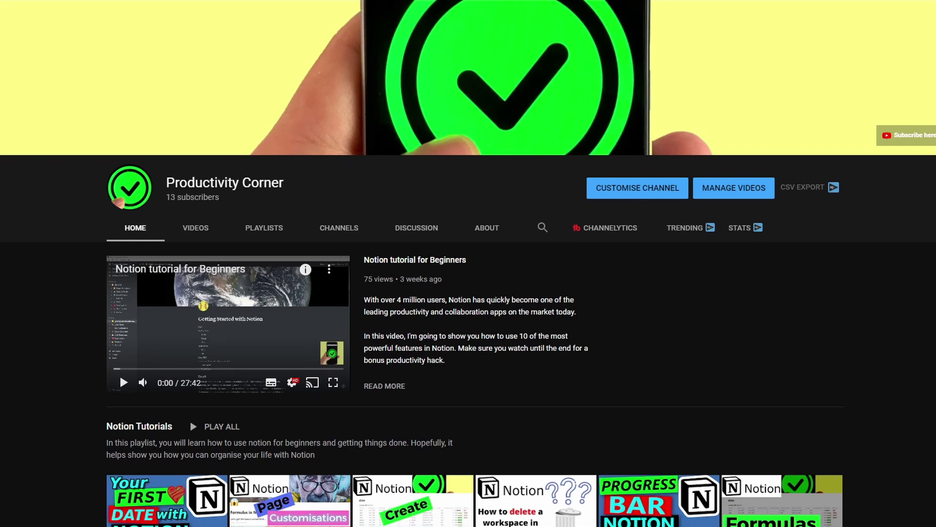
{"action": "scroll", "coordinate": [468, 263], "scroll_direction": "down", "scroll_amount": 1}
{"action": "scroll", "coordinate": [468, 264], "scroll_direction": "down", "scroll_amount": 4}
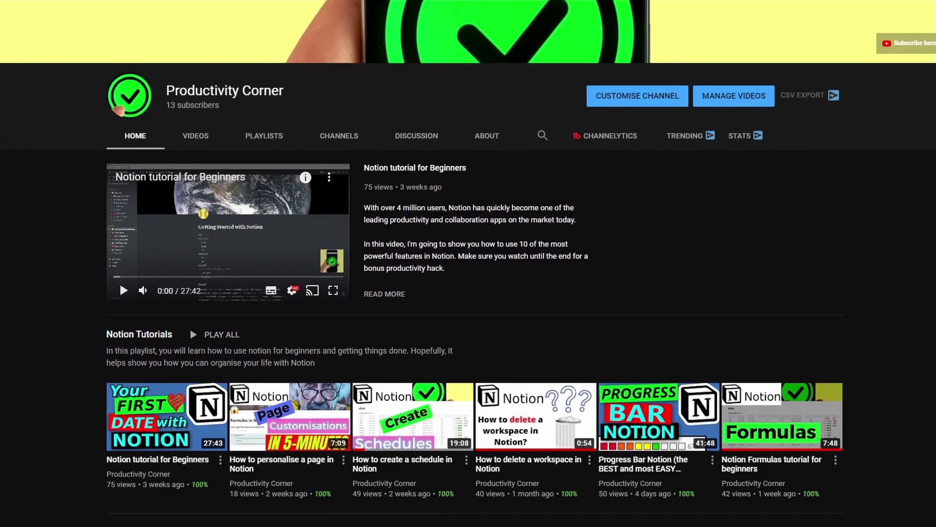